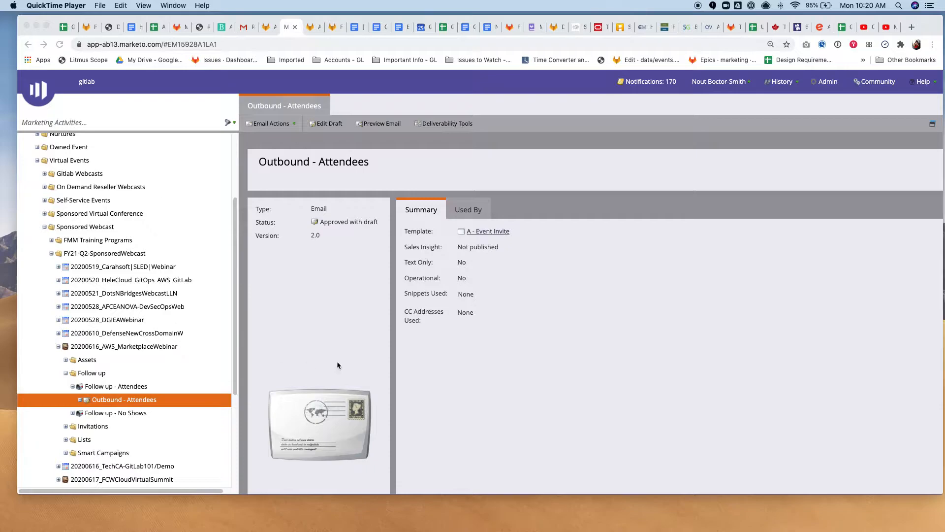
# Open the draft of the Outbound - Attendees email, under Follow up - Attendees in the 20200616_AWS_MarketplaceWebinar program, for editing
pyautogui.click(101, 348)
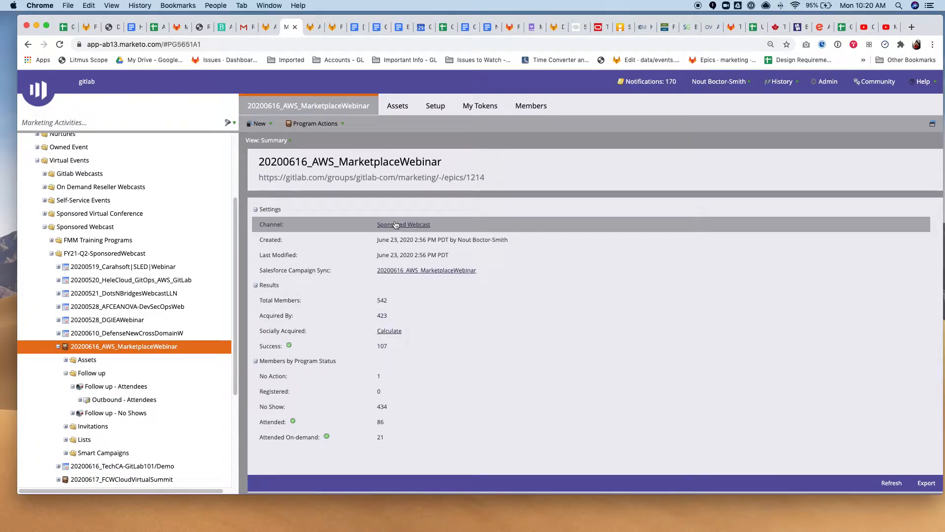
pyautogui.click(65, 373)
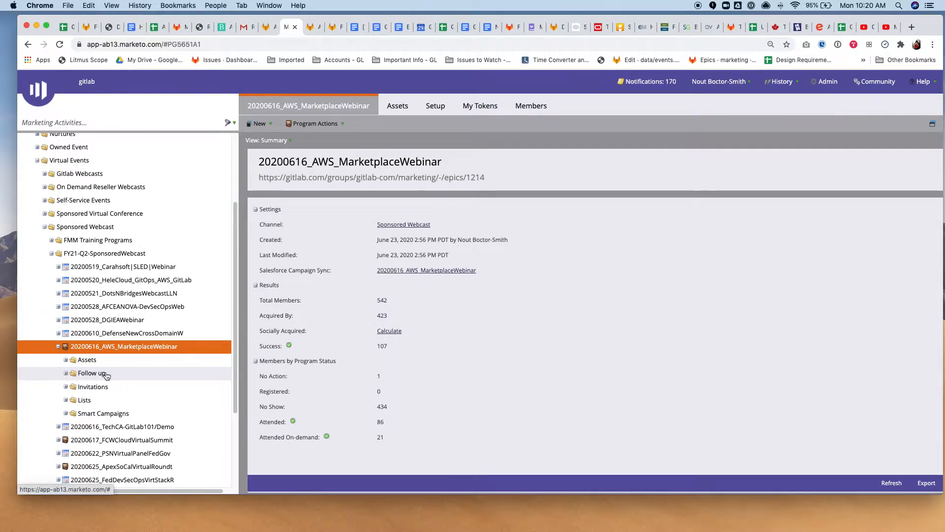
pyautogui.click(65, 373)
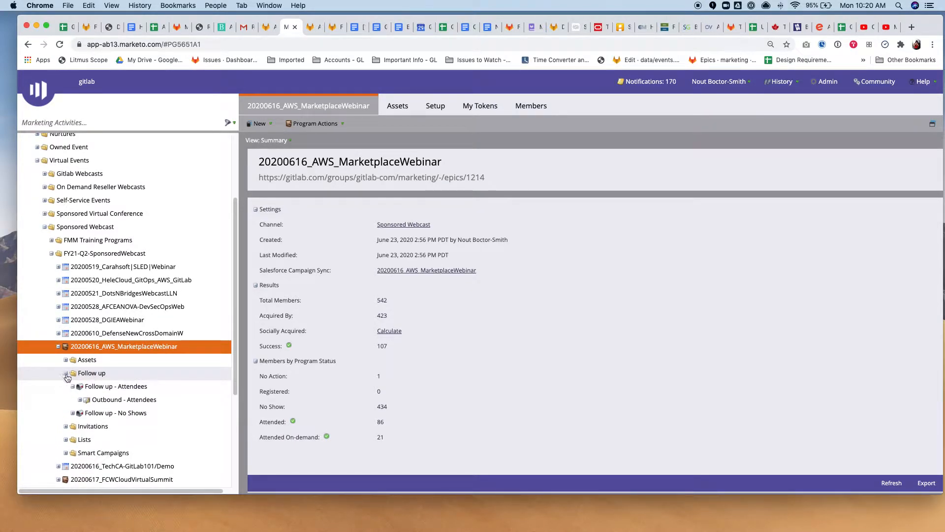
pyautogui.click(72, 387)
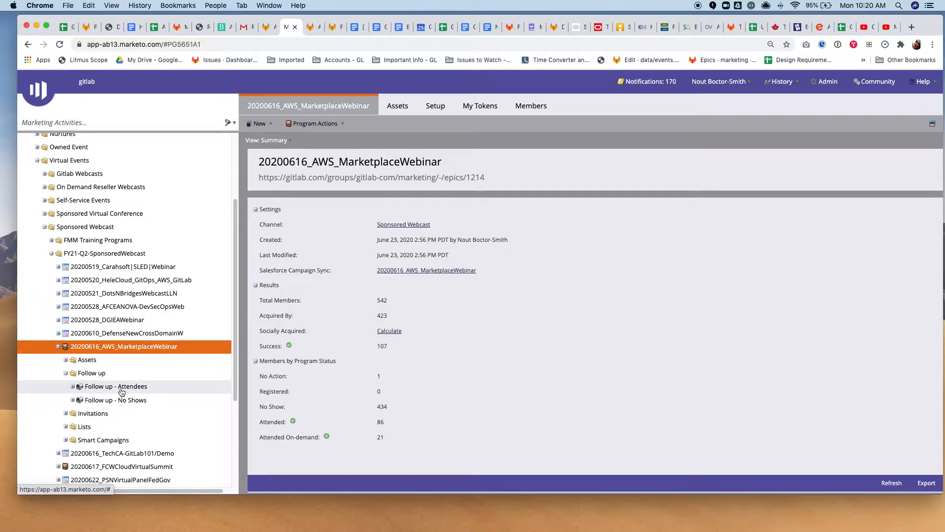
pyautogui.click(74, 386)
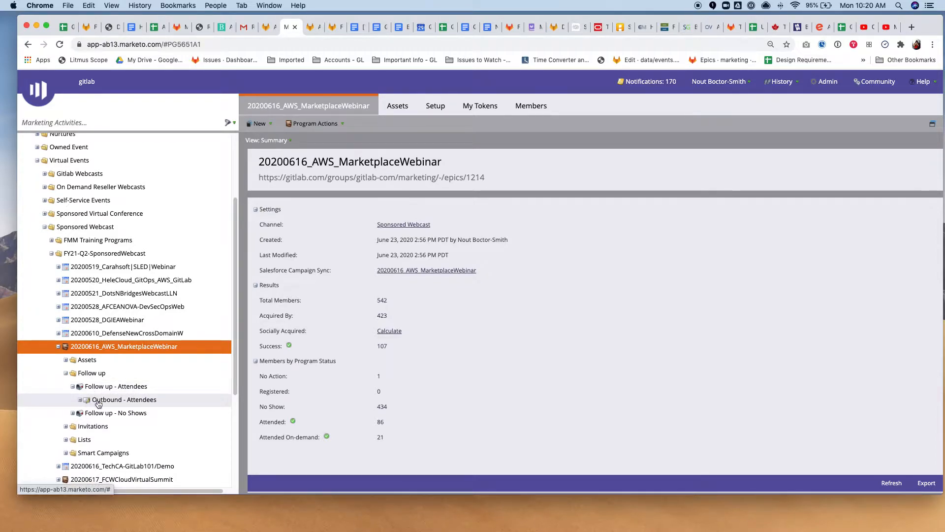
pyautogui.click(99, 401)
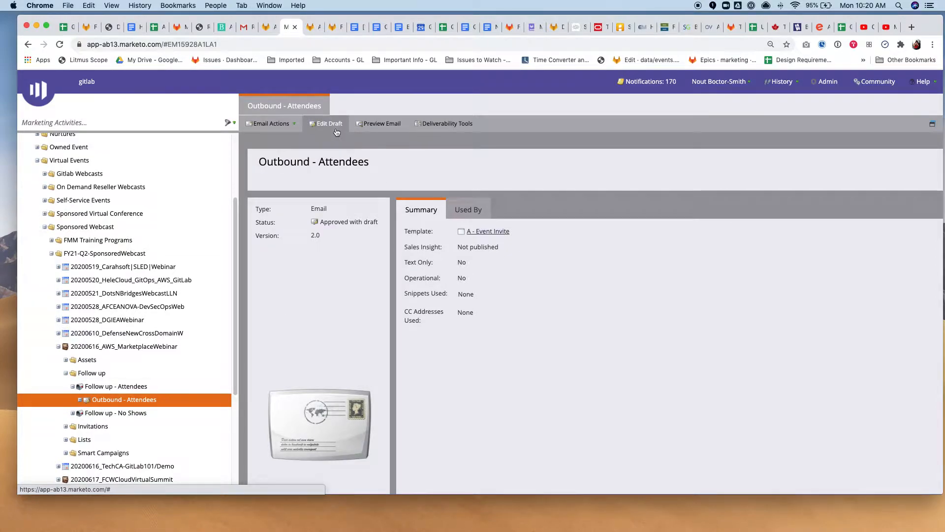
pyautogui.click(319, 125)
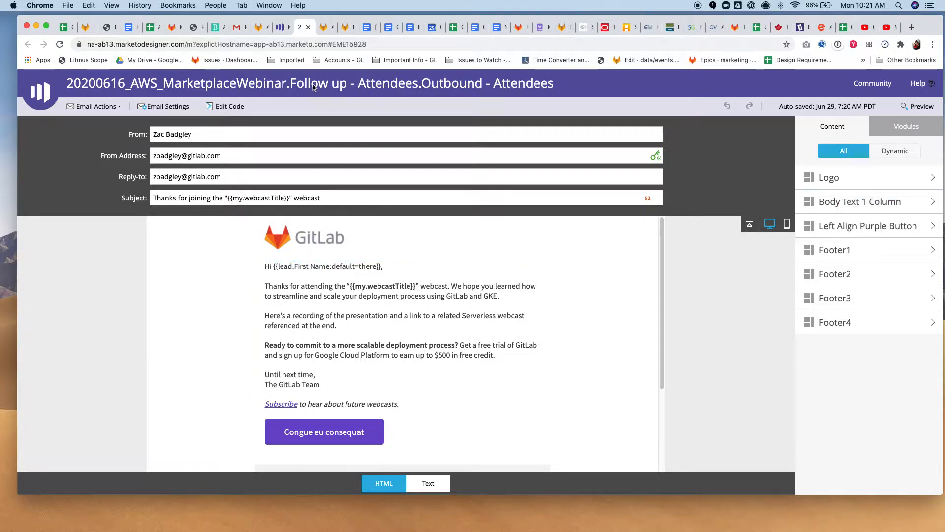
pyautogui.click(366, 28)
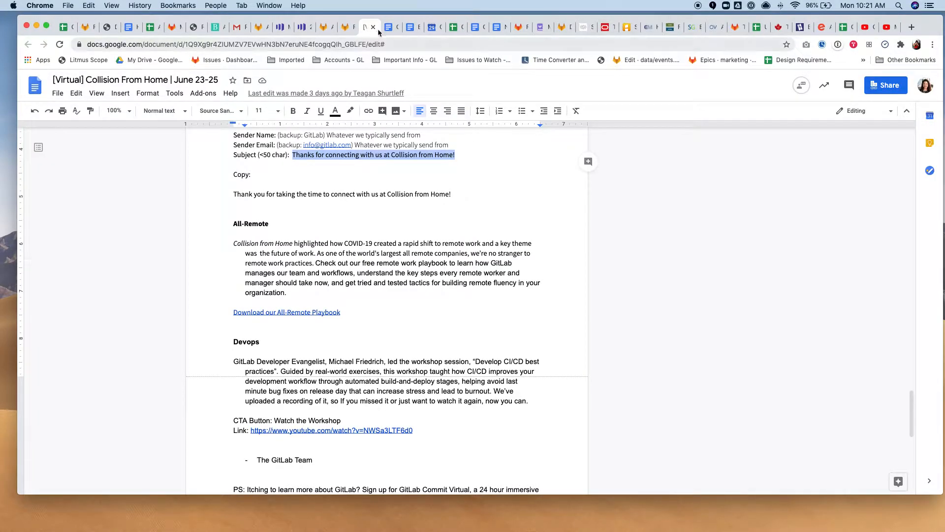
pyautogui.click(258, 29)
pyautogui.click(279, 29)
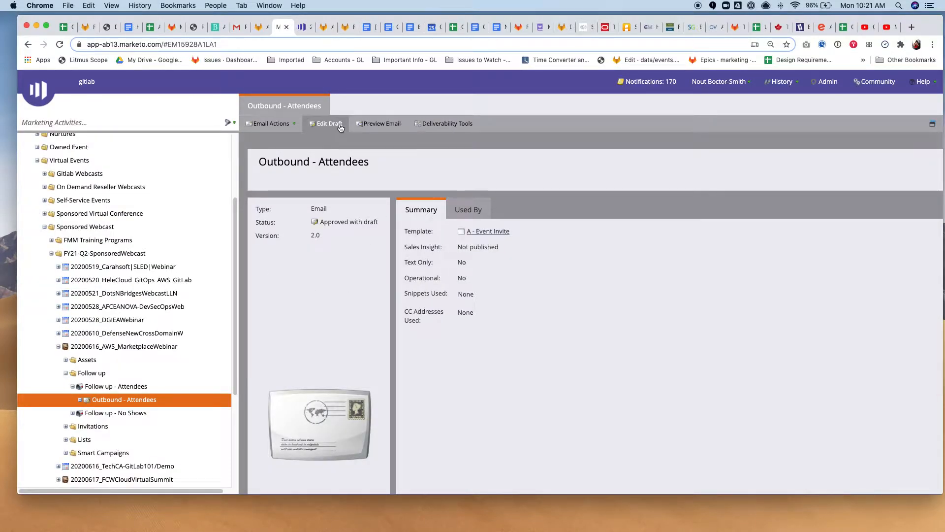
pyautogui.click(305, 28)
# Set the email's sender name to GitLab, and change the From and Reply-to addresses to the company's general info mailbox
pyautogui.click(139, 138)
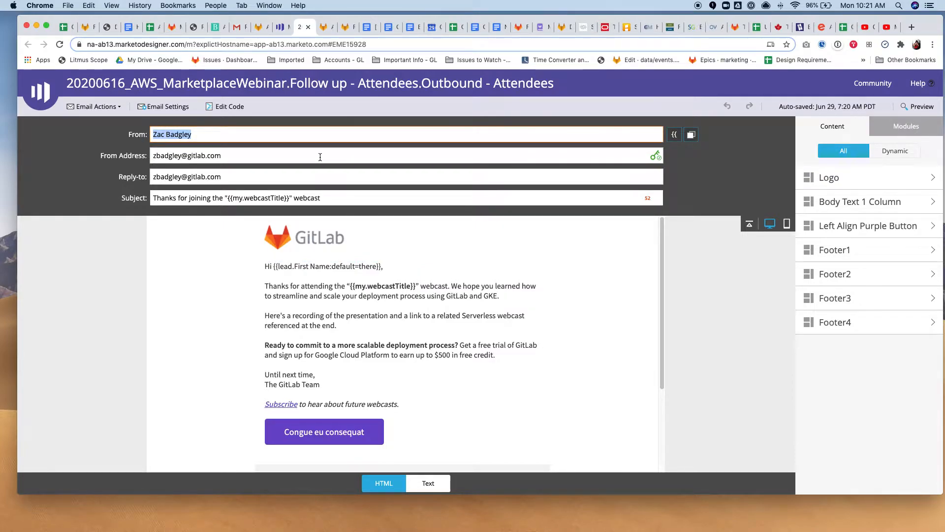
pyautogui.write('Gti')
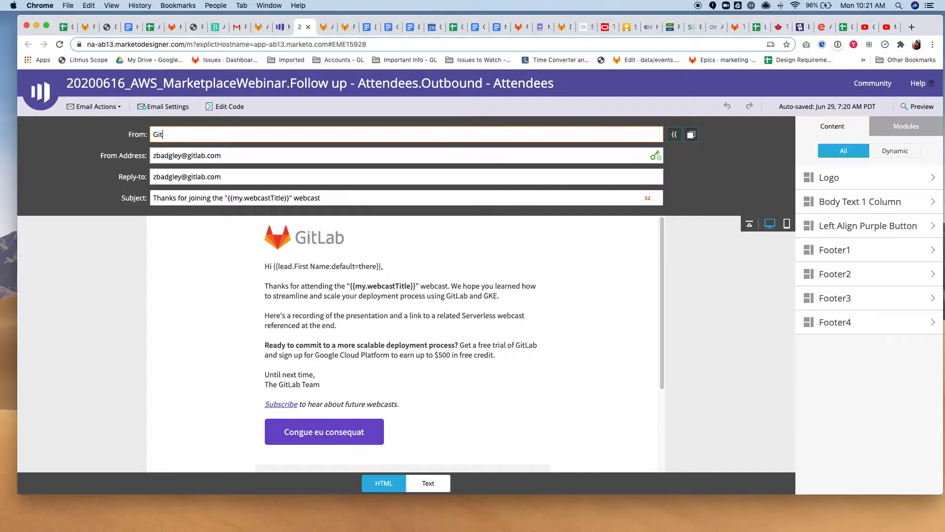
pyautogui.doubleClick(181, 156)
pyautogui.write('info')
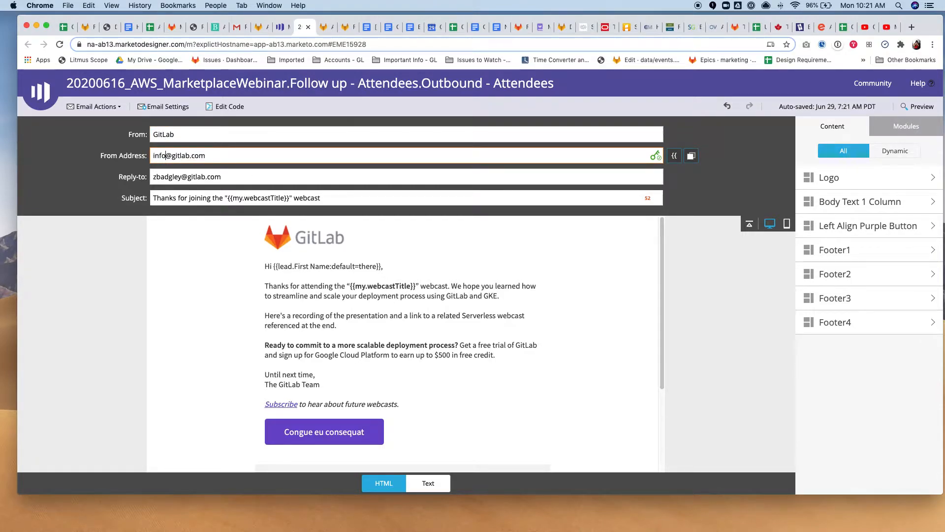
pyautogui.doubleClick(175, 177)
pyautogui.write('info')
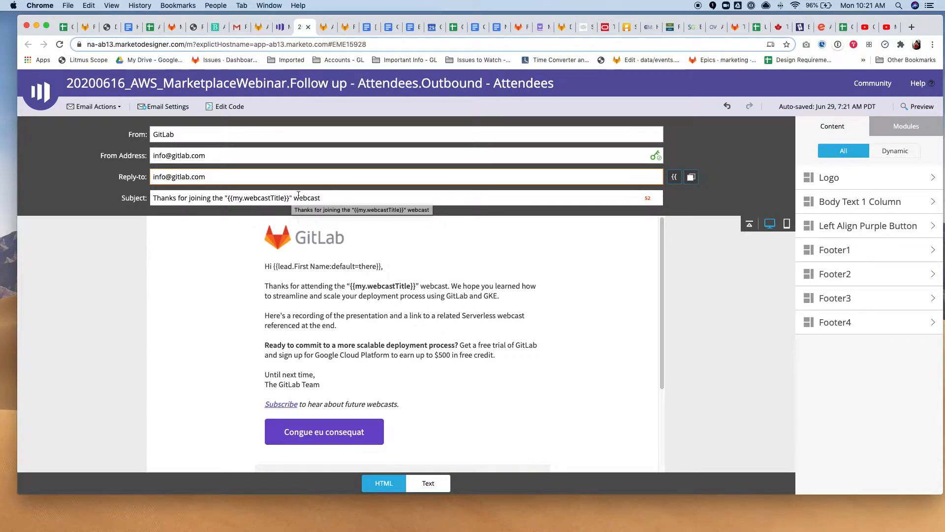
# Look up the subject line's {{my.webcastTitle}} token among the 20200616_AWS_MarketplaceWebinar program's tokens
pyautogui.moveTo(228, 197); pyautogui.dragTo(284, 201)
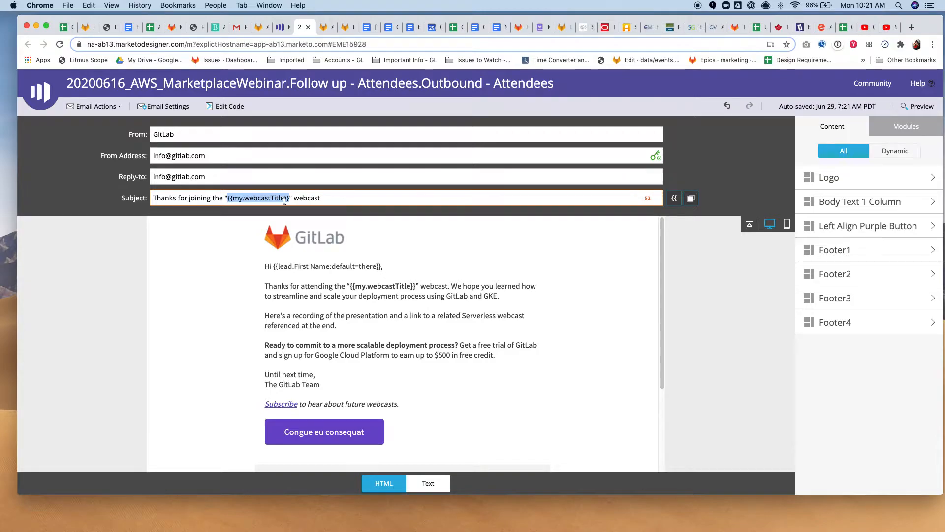
pyautogui.click(280, 27)
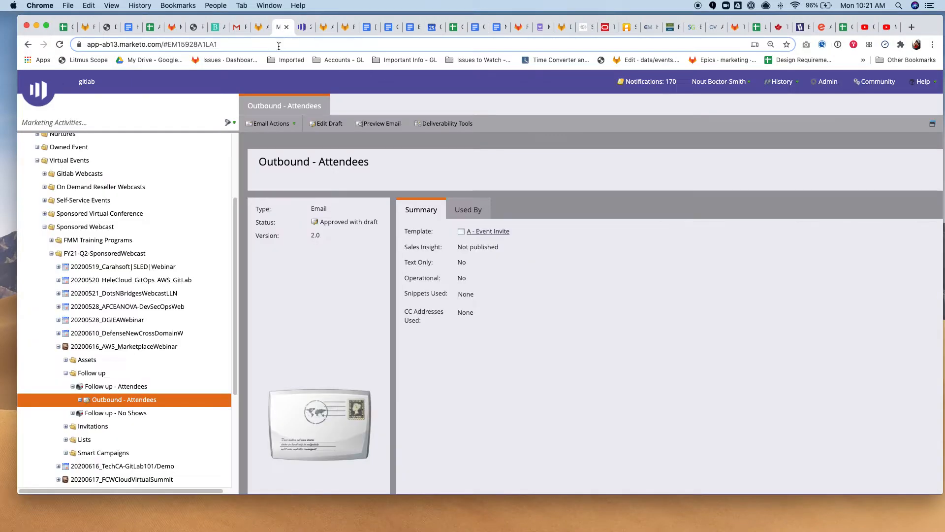
pyautogui.click(120, 347)
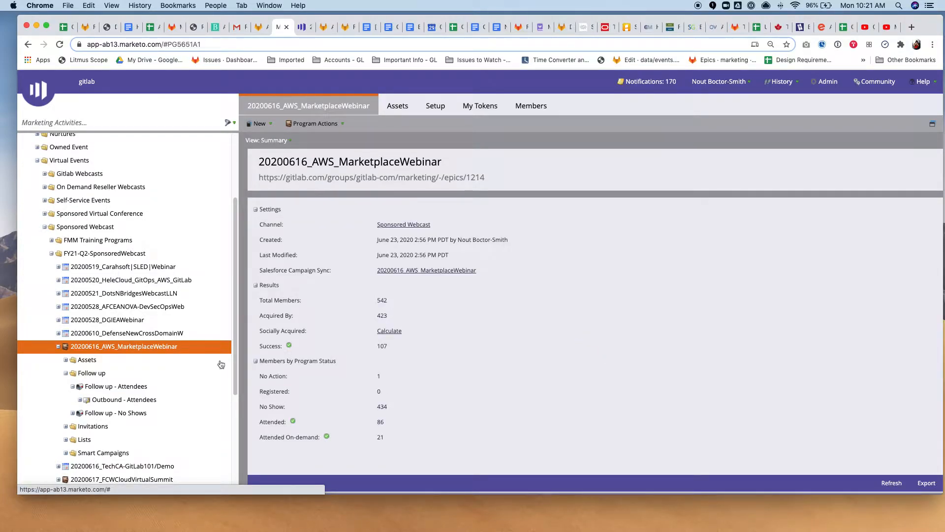
pyautogui.click(476, 108)
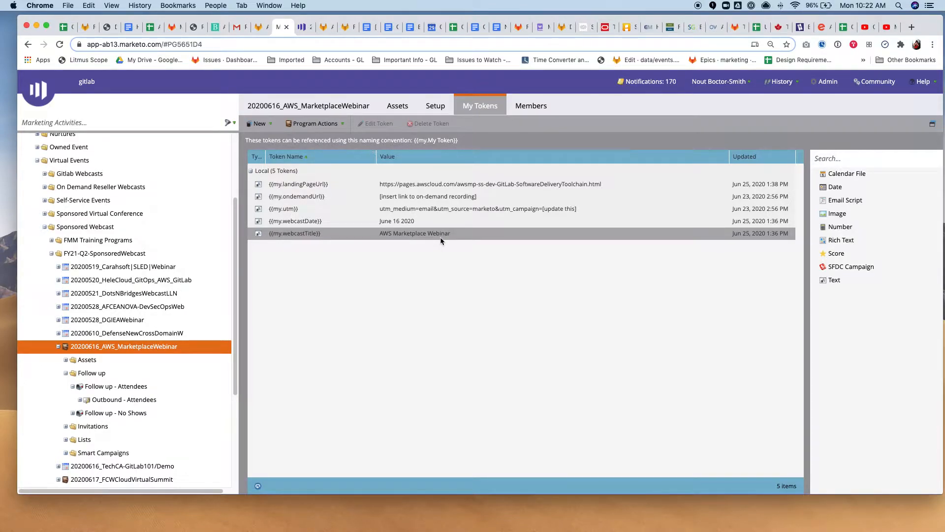
# Set the utm_campaign value in the {{my.utm}} token to awspartnerleads and save the token
pyautogui.doubleClick(551, 208)
pyautogui.moveTo(542, 210); pyautogui.dragTo(620, 210)
pyautogui.write('awspartnerlea')
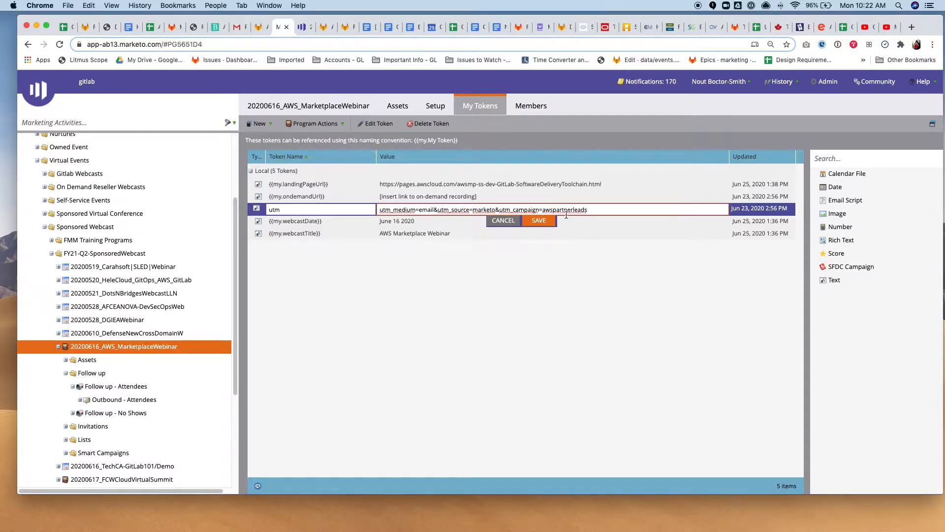
pyautogui.click(537, 221)
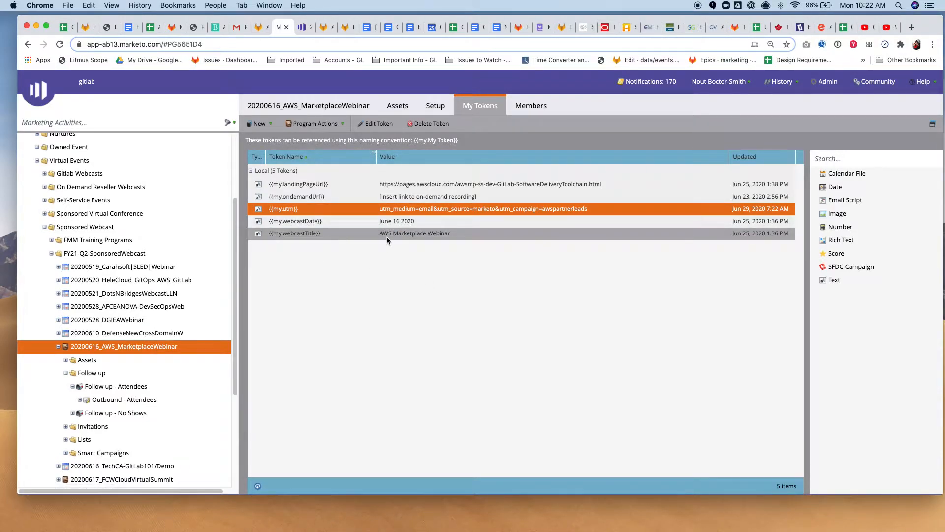
# Compare the email's subject wording with the {{my.webcastTitle}} token value, leaving the token unedited
pyautogui.click(304, 28)
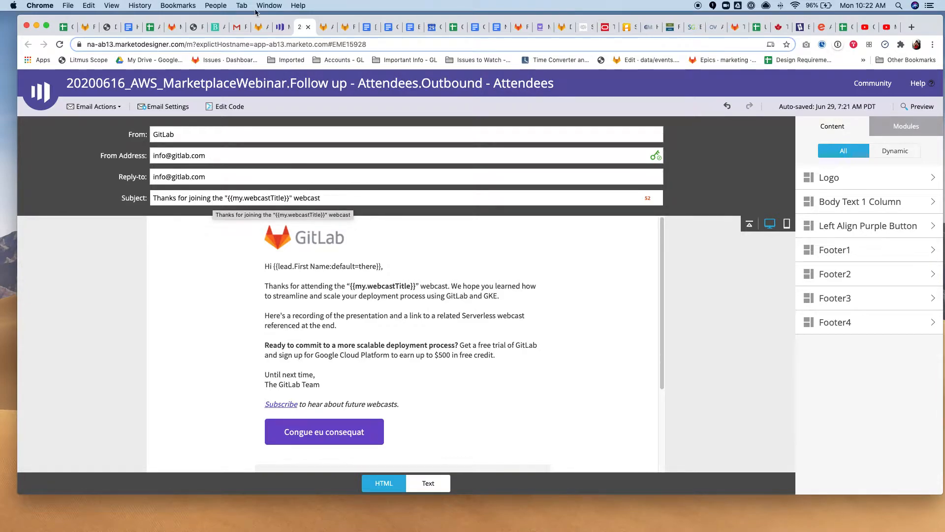
pyautogui.click(283, 28)
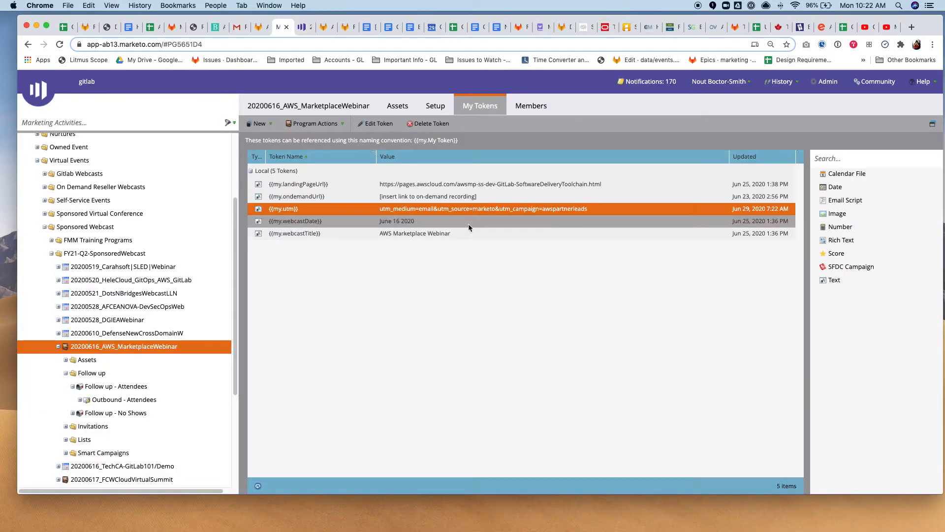
pyautogui.doubleClick(455, 234)
pyautogui.moveTo(455, 234); pyautogui.dragTo(428, 234)
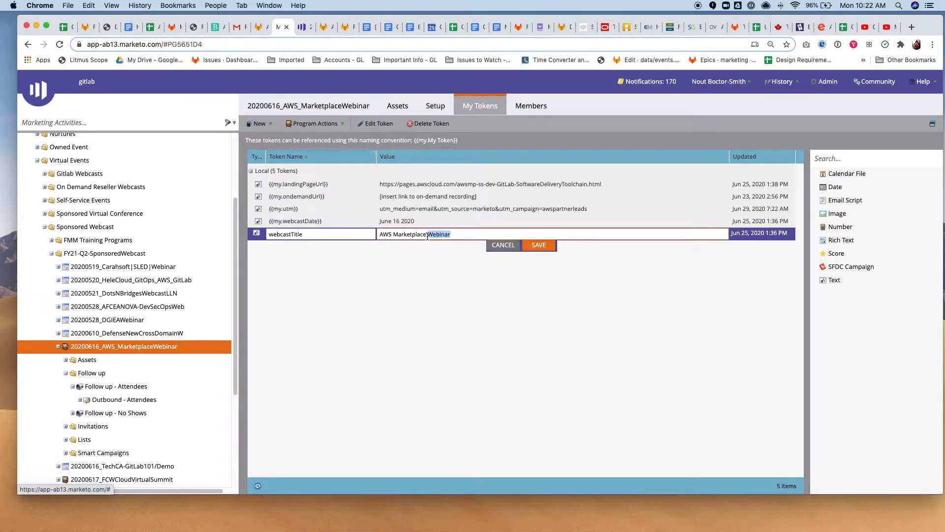
pyautogui.click(503, 245)
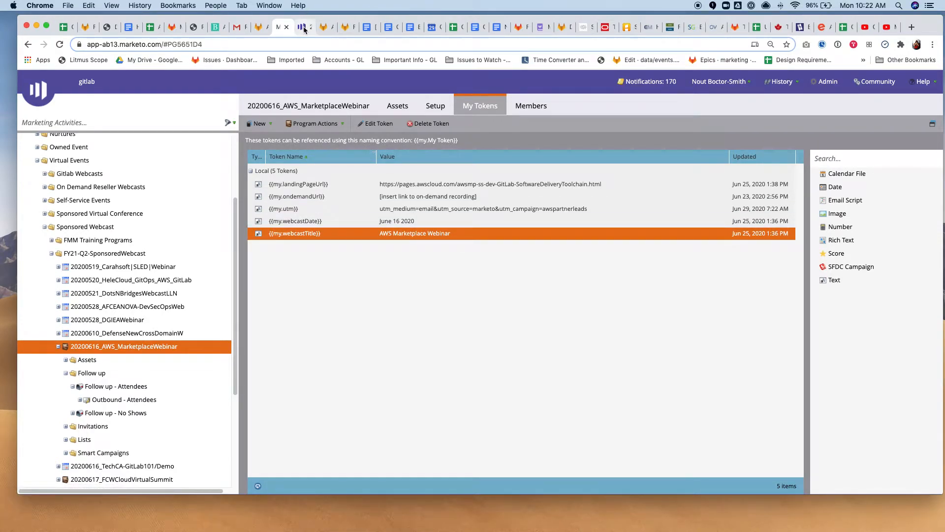
# Delete the trailing word "webcast" from the subject line of the Outbound - Attendees email draft
pyautogui.click(301, 27)
pyautogui.moveTo(321, 198); pyautogui.dragTo(294, 198)
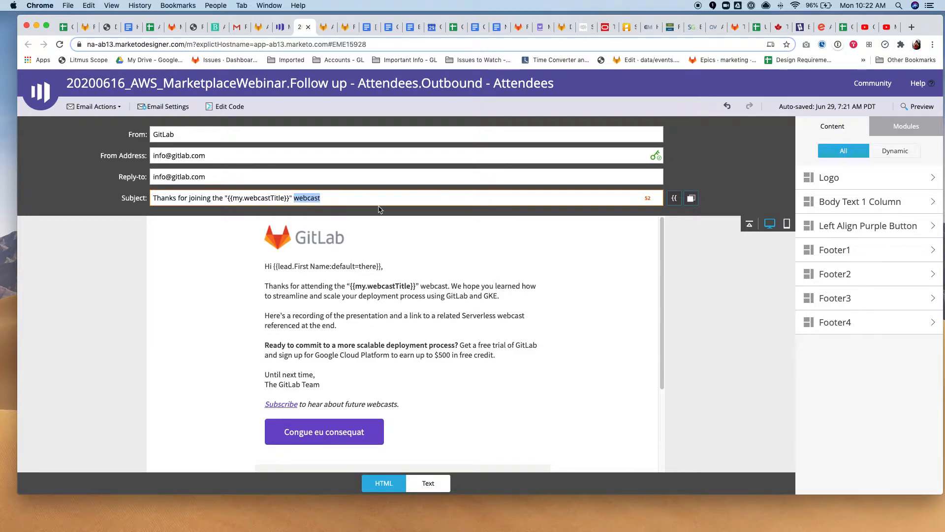
pyautogui.press('BackSpace')
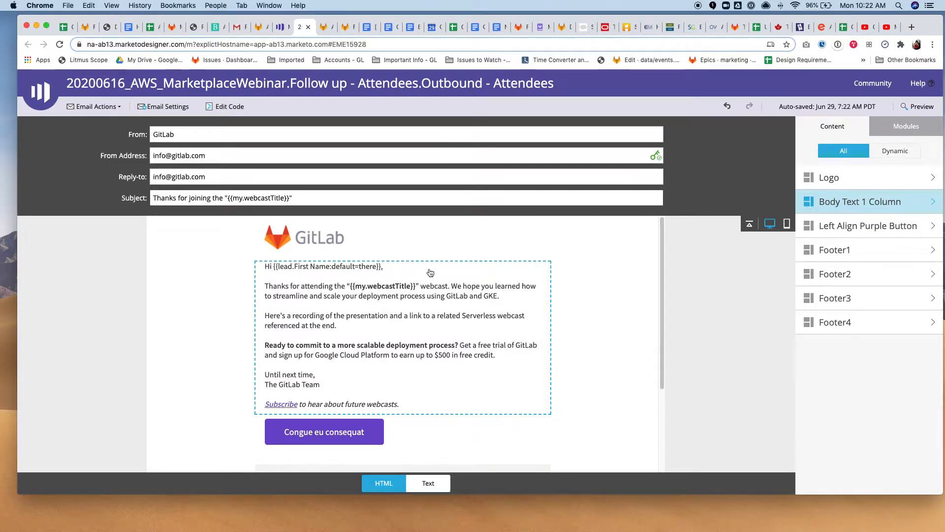
# Open the Event Copy Full Width text of the Body Text 1 Column module for editing
pyautogui.click(552, 268)
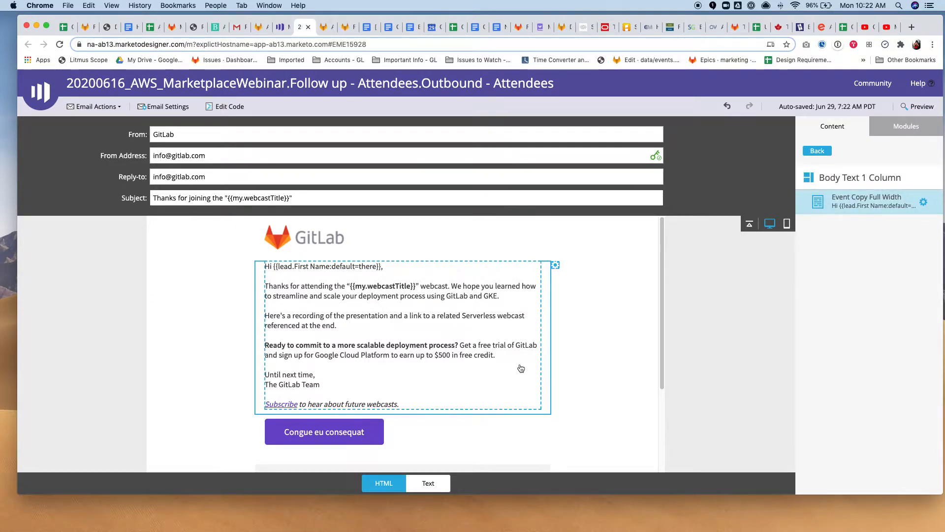
pyautogui.click(556, 266)
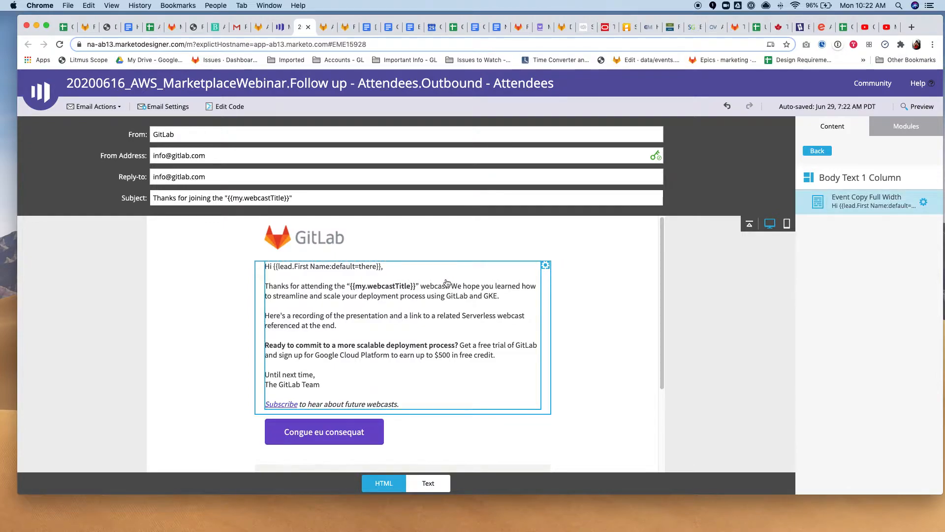
pyautogui.click(556, 267)
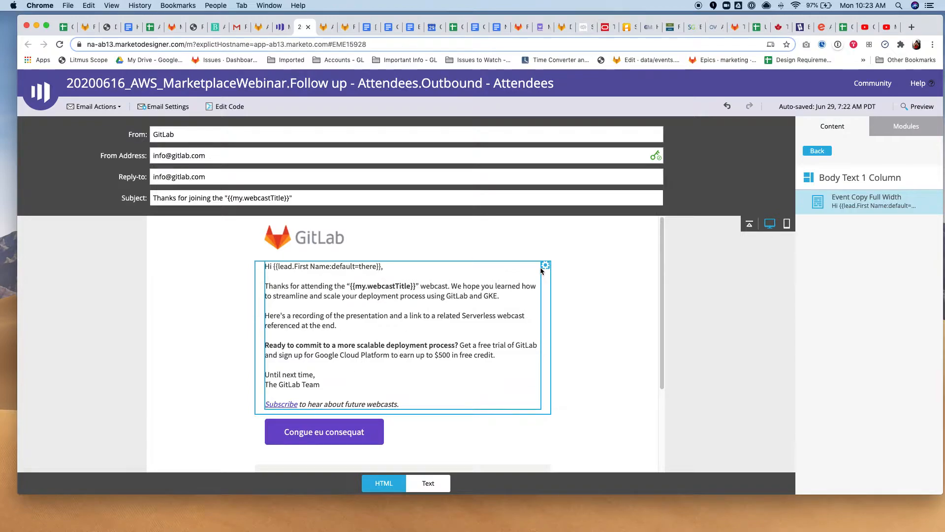
pyautogui.click(545, 265)
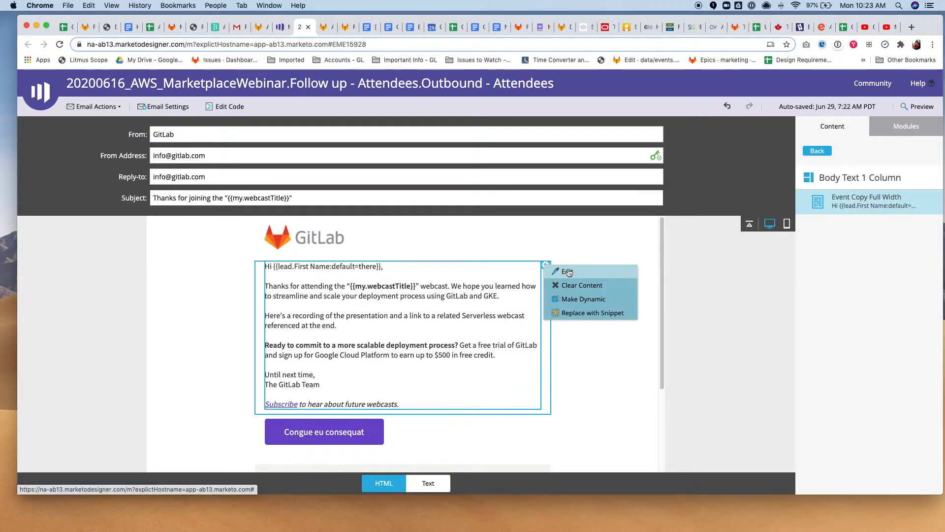
pyautogui.click(567, 272)
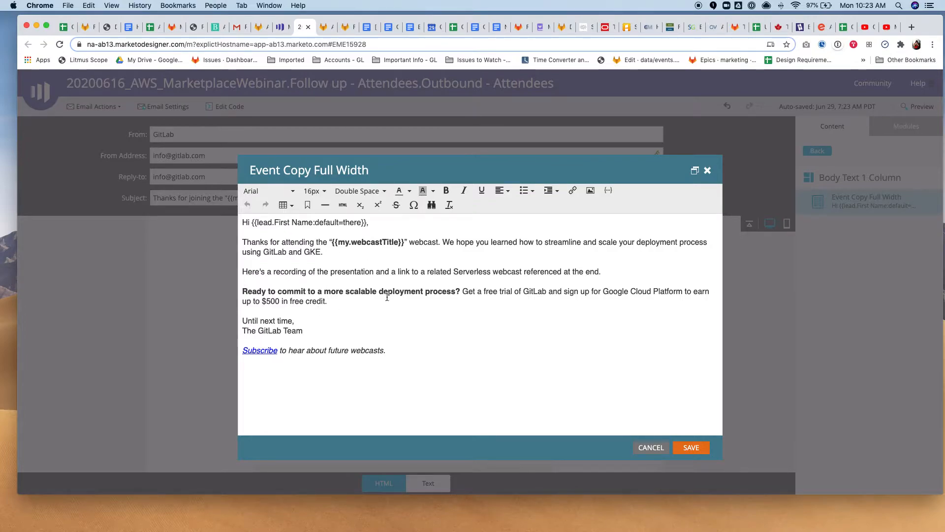
# Examine the HTML source of the Event Copy Full Width text without changing it
pyautogui.click(344, 205)
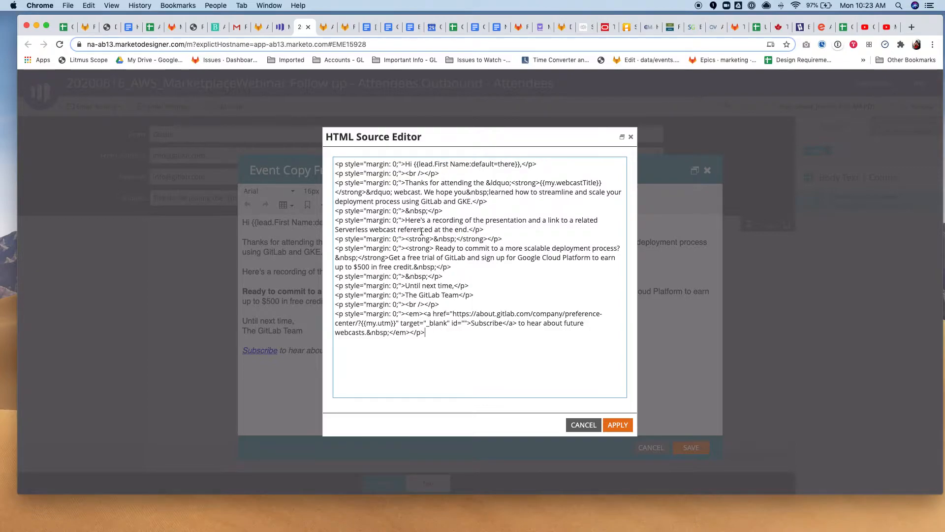
pyautogui.click(581, 427)
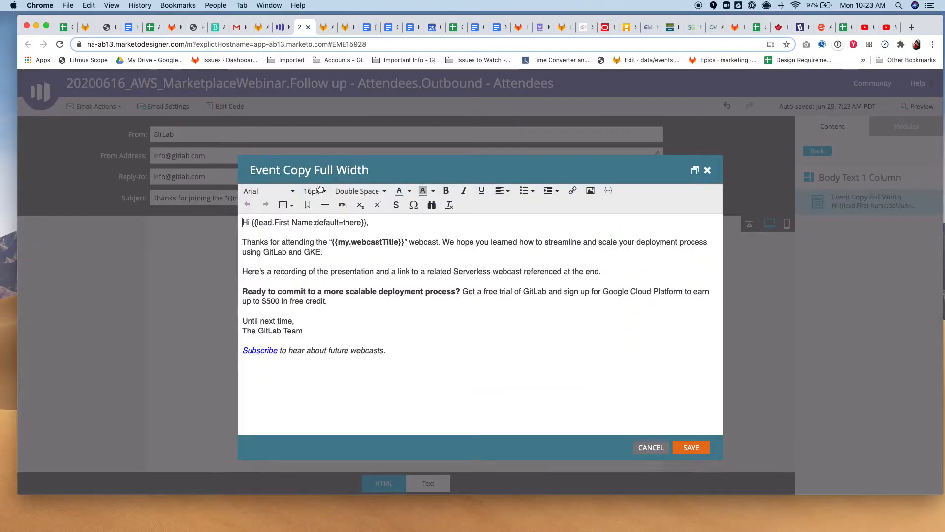
pyautogui.click(343, 205)
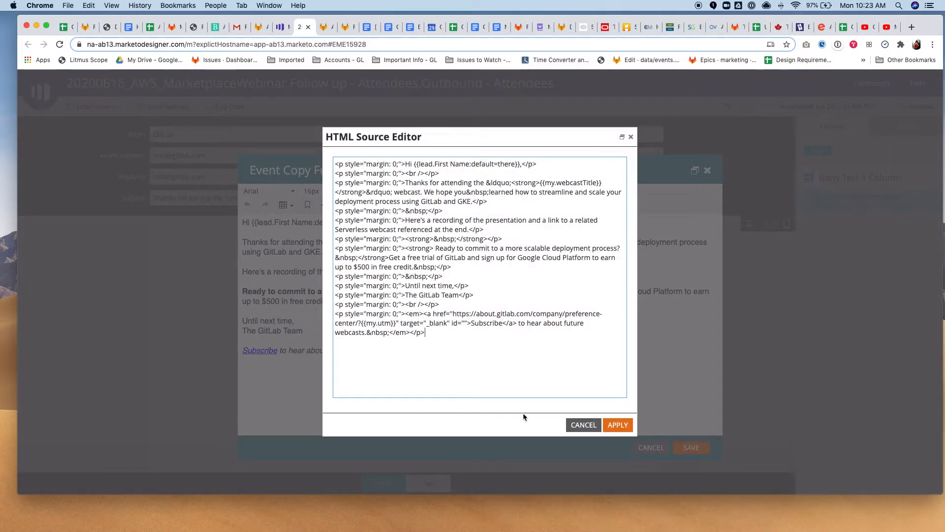
pyautogui.click(580, 426)
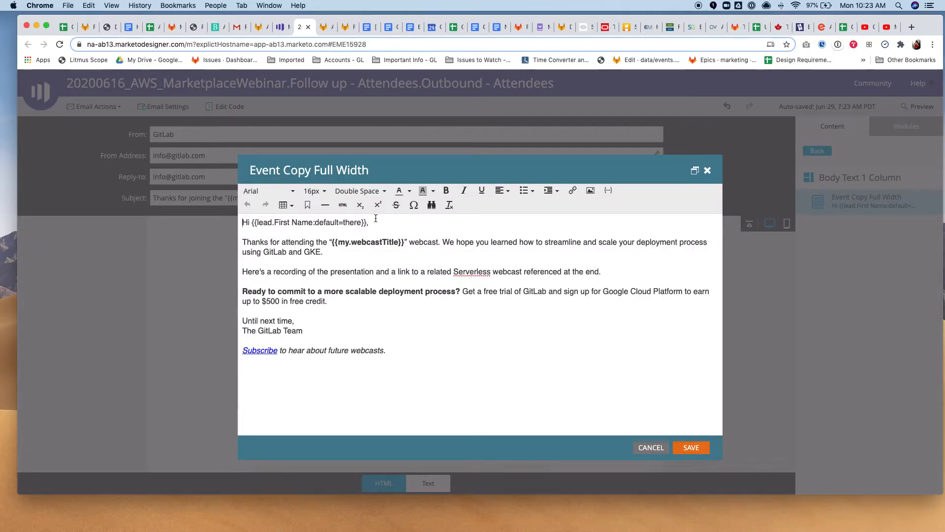
# Remove the word "webcast" after the {{my.webcastTitle}} token in the HTML source of the body copy and apply the edit
pyautogui.click(343, 205)
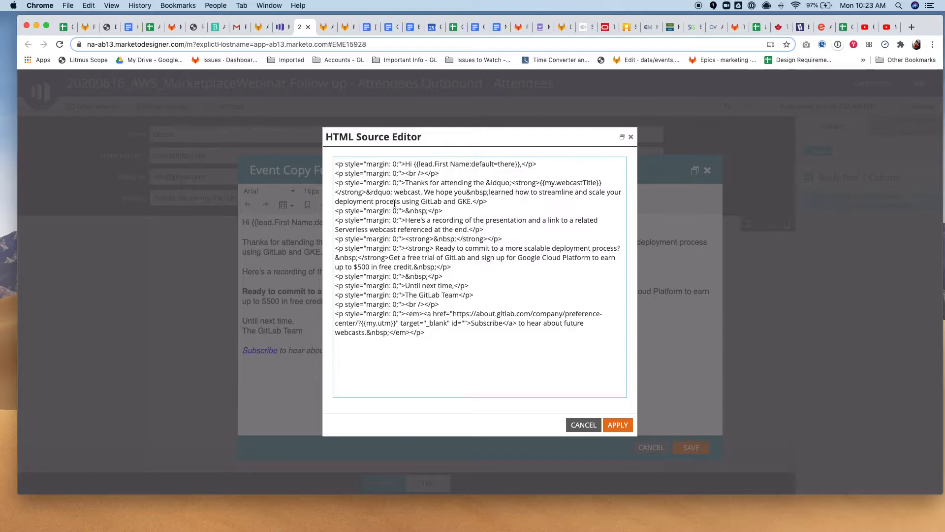
pyautogui.doubleClick(408, 192)
pyautogui.press('BackSpace')
pyautogui.press('BackSpace')
pyautogui.press('Delete')
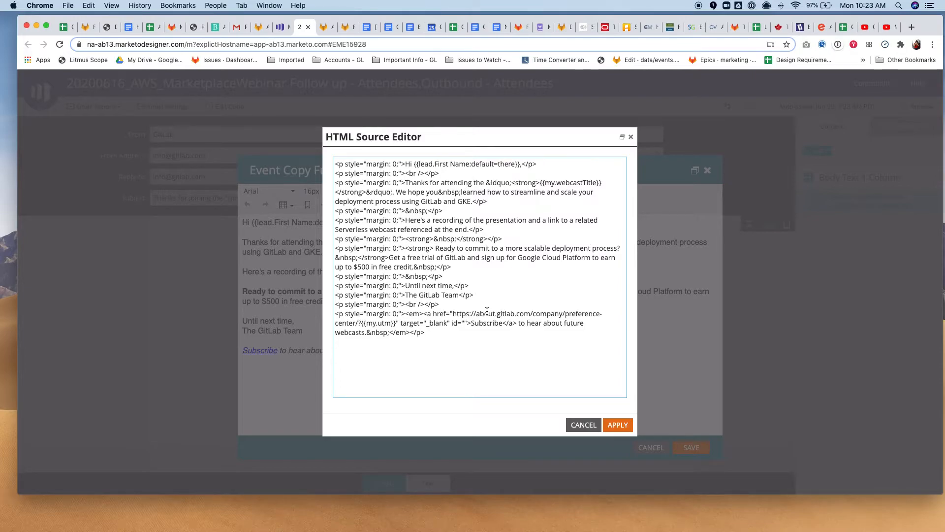
pyautogui.click(618, 424)
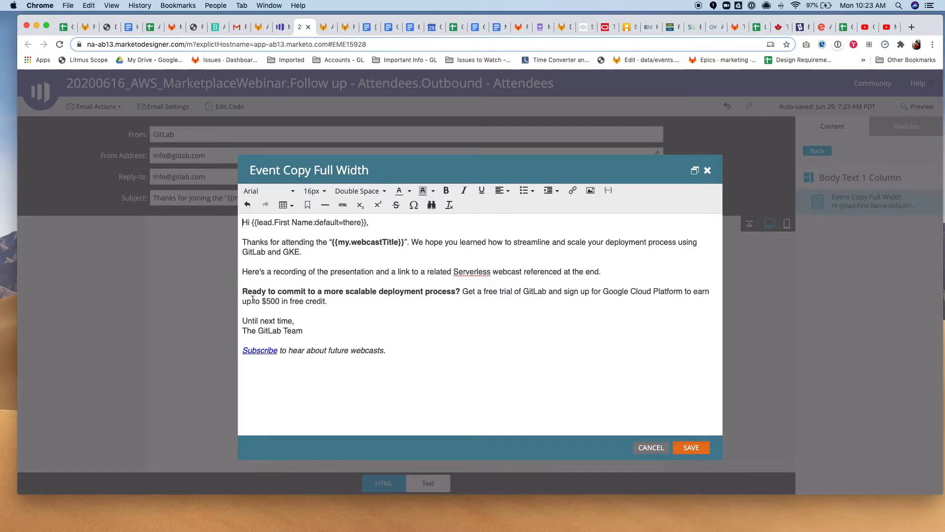
pyautogui.click(464, 292)
pyautogui.moveTo(462, 291); pyautogui.dragTo(482, 291)
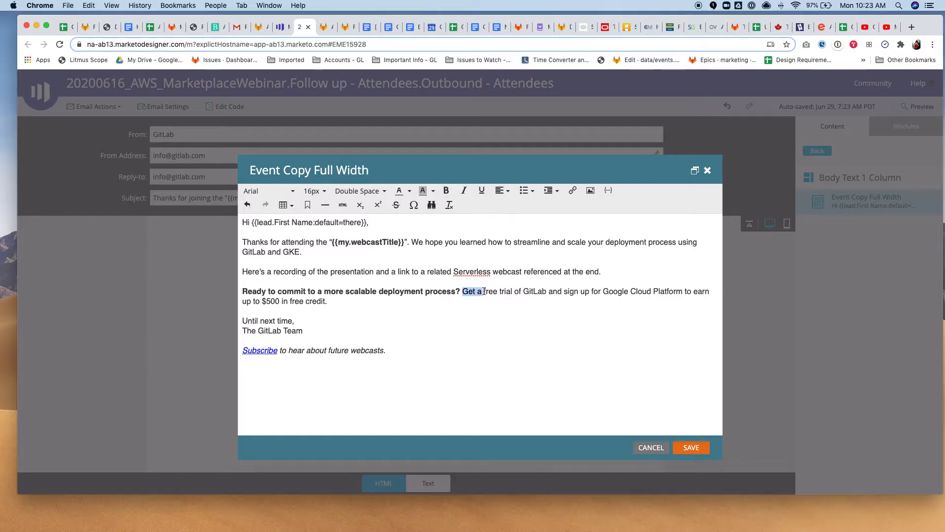
pyautogui.click(573, 190)
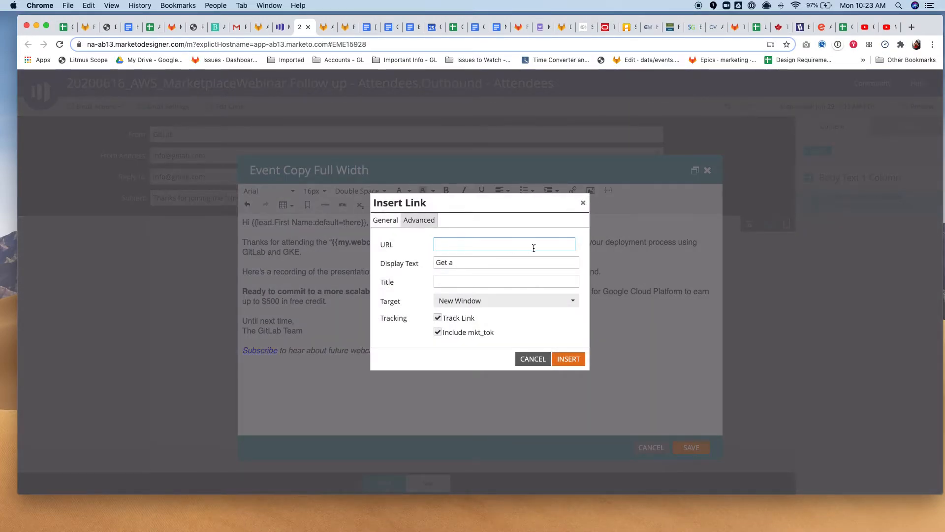
pyautogui.click(533, 360)
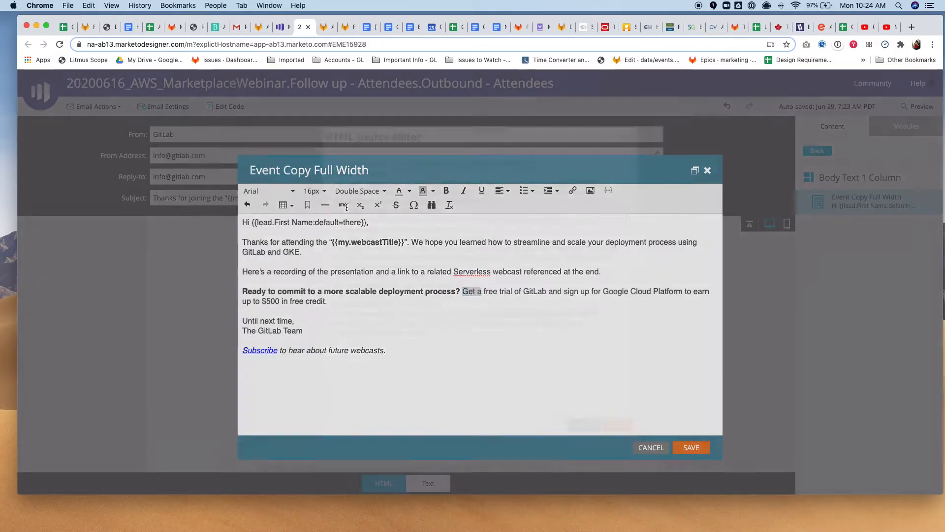
# Check the ?{{my.utm}} suffix on the Subscribe link in the HTML source, and save the Event Copy Full Width text
pyautogui.click(344, 205)
pyautogui.moveTo(358, 323); pyautogui.dragTo(397, 324)
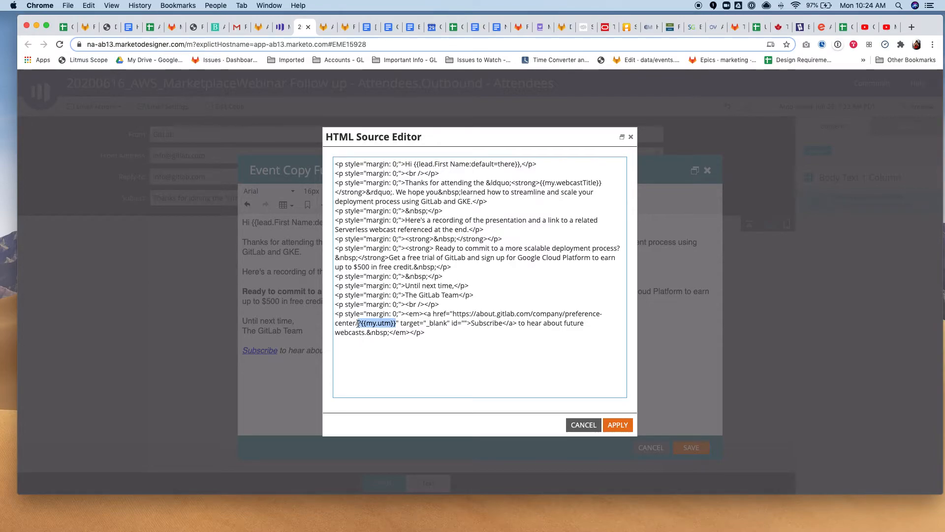
pyautogui.moveTo(357, 323); pyautogui.dragTo(393, 324)
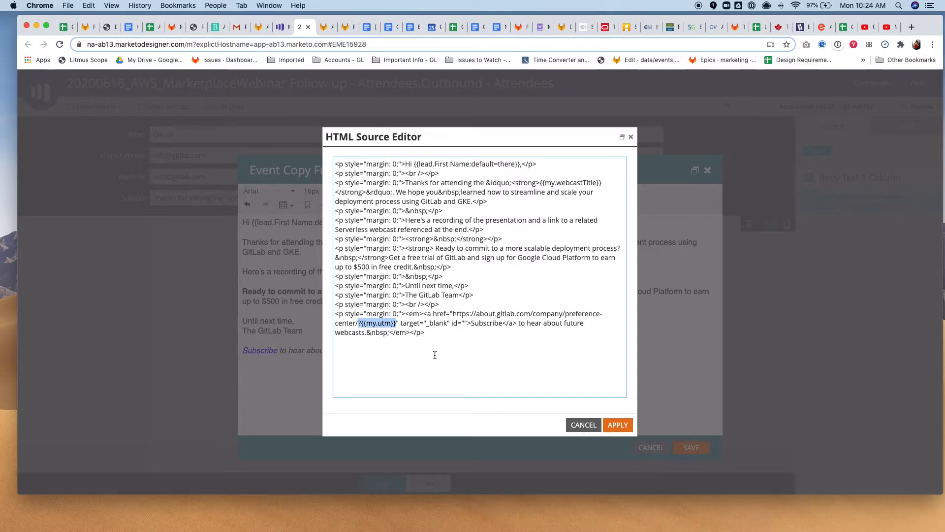
pyautogui.click(583, 426)
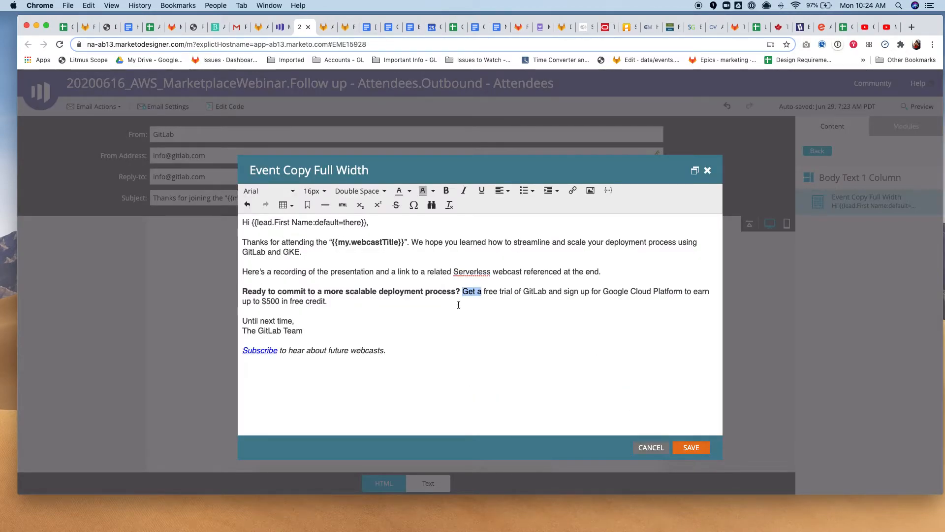
pyautogui.click(692, 448)
# Replace the purple button's text with "Download the whitepaper" in its HTML source and save it
pyautogui.click(416, 433)
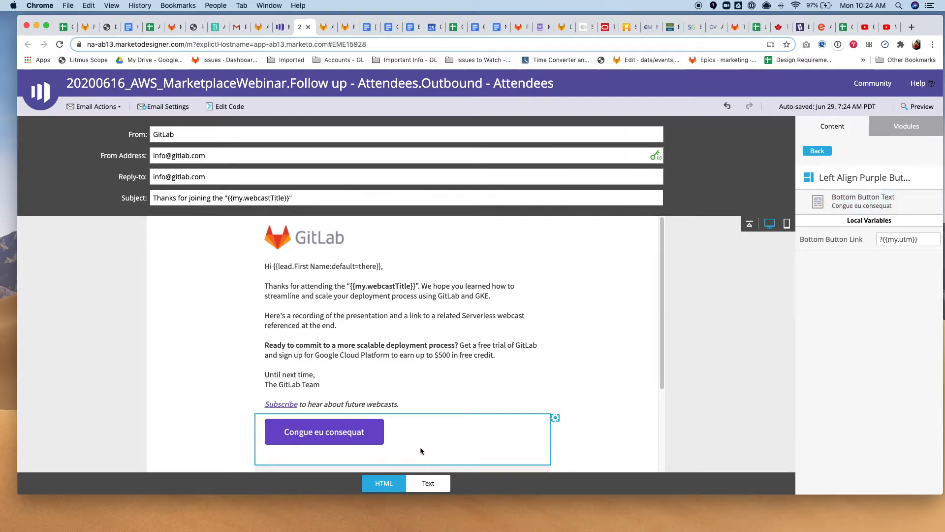
pyautogui.scroll(-1, 421, 447)
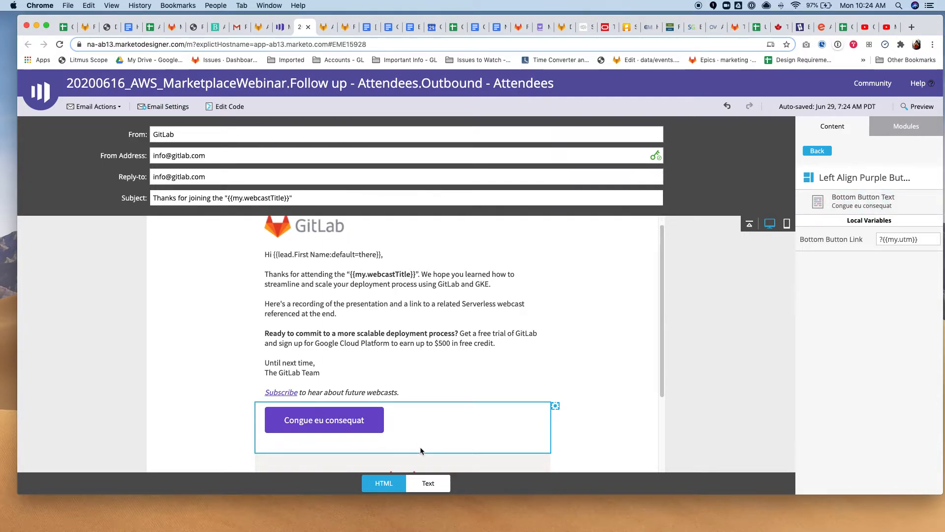
pyautogui.click(370, 421)
pyautogui.click(379, 425)
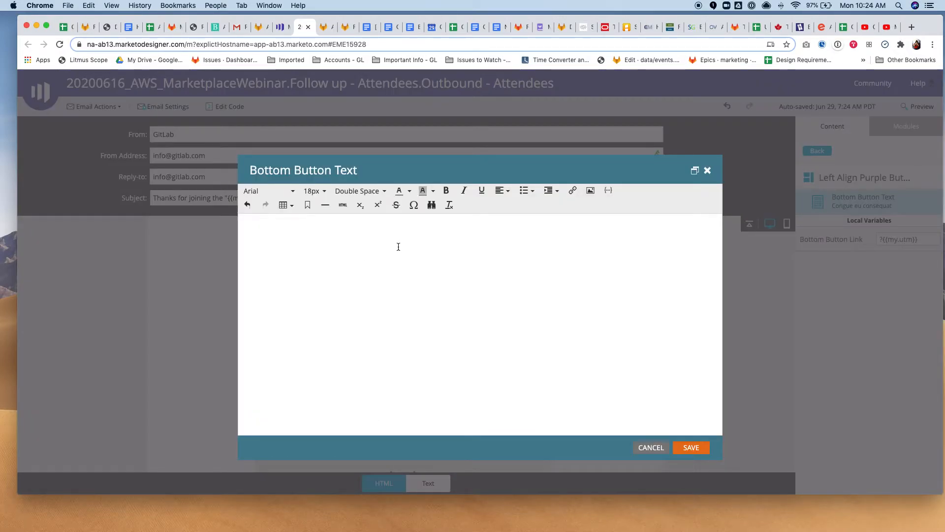
pyautogui.click(342, 205)
pyautogui.moveTo(418, 164); pyautogui.dragTo(347, 164)
pyautogui.write('Download the ')
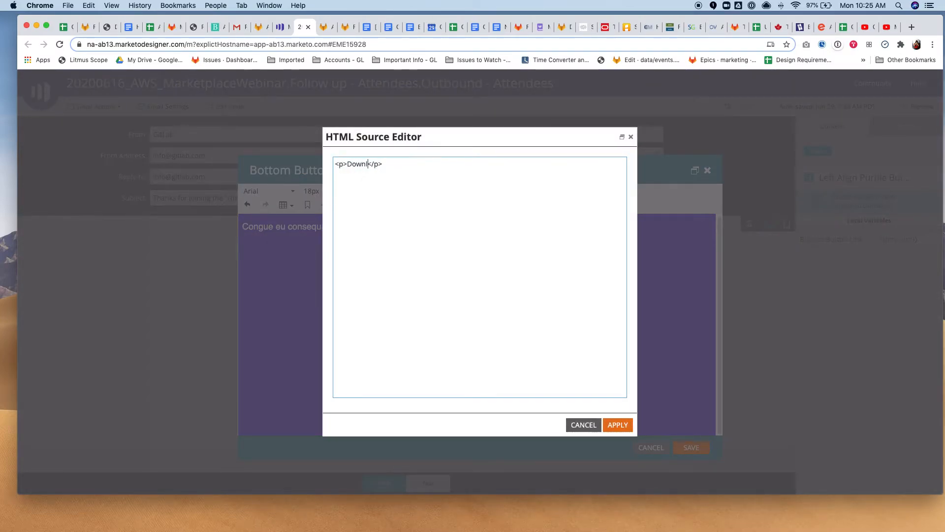
pyautogui.write('wehite')
pyautogui.press('BackSpace')
pyautogui.press('BackSpace')
pyautogui.press('BackSpace')
pyautogui.press('BackSpace')
pyautogui.press('BackSpace')
pyautogui.write('hitepaper')
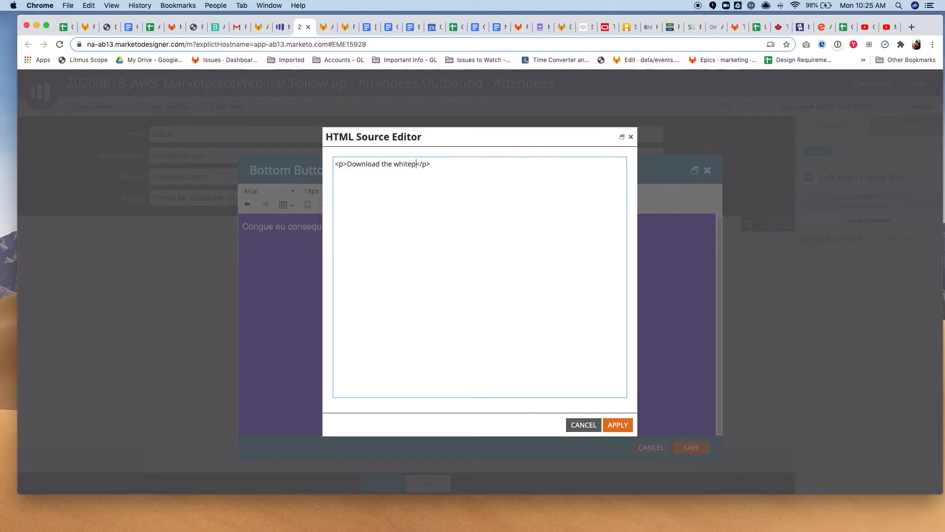
pyautogui.click(623, 429)
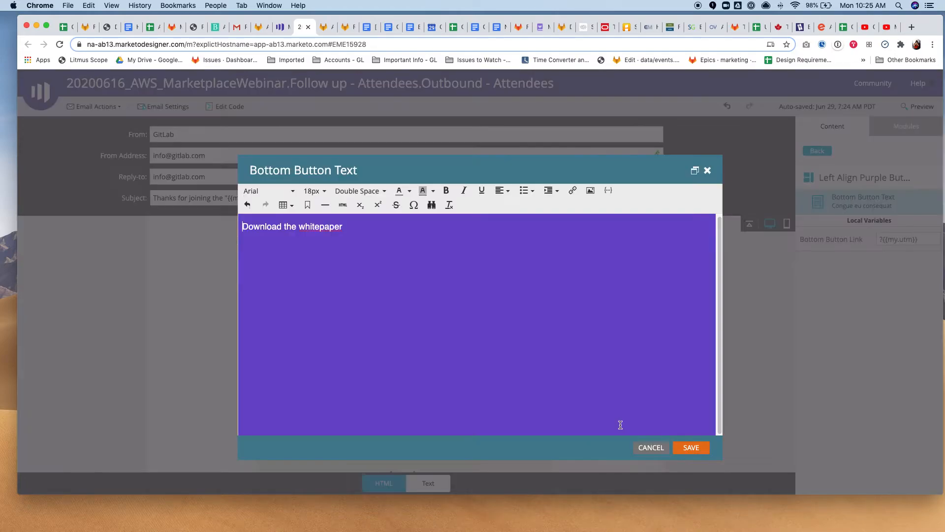
pyautogui.click(690, 449)
# Wrap "Download the whitepaper" in <div> and </div> tags in the purple button's HTML source and save it
pyautogui.scroll(-1, 407, 430)
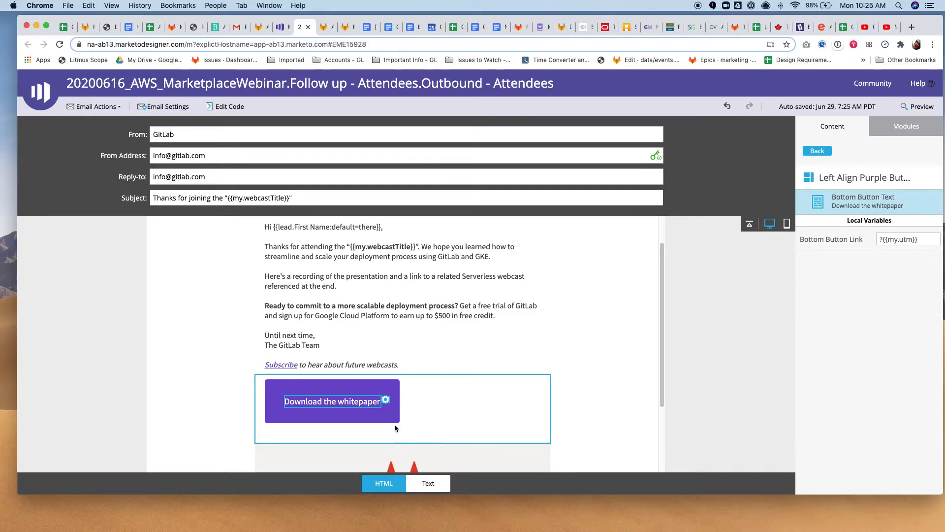
pyautogui.click(385, 402)
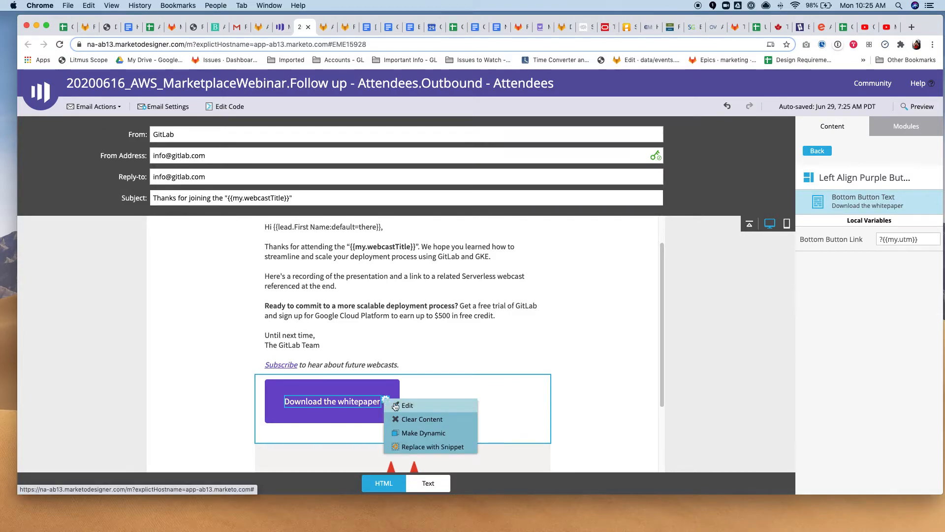
pyautogui.click(399, 406)
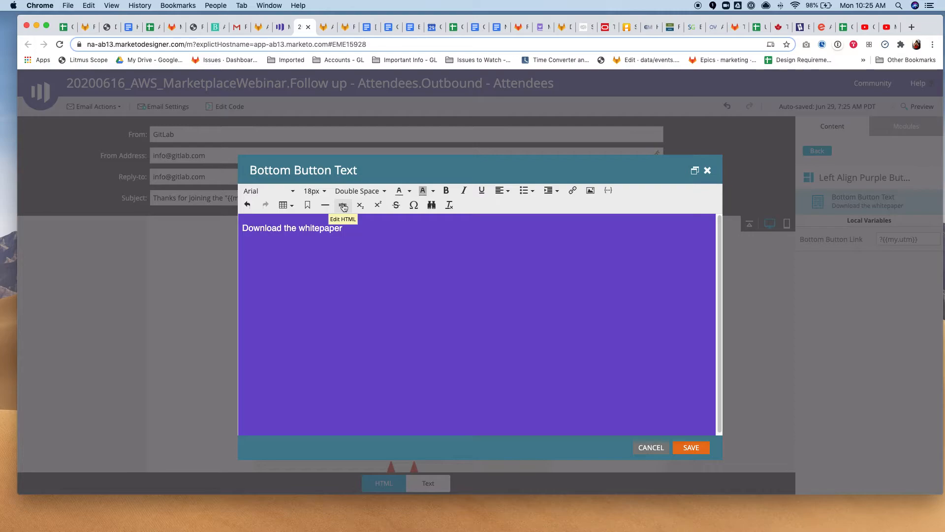
pyautogui.click(343, 205)
pyautogui.click(347, 165)
pyautogui.write('<div')
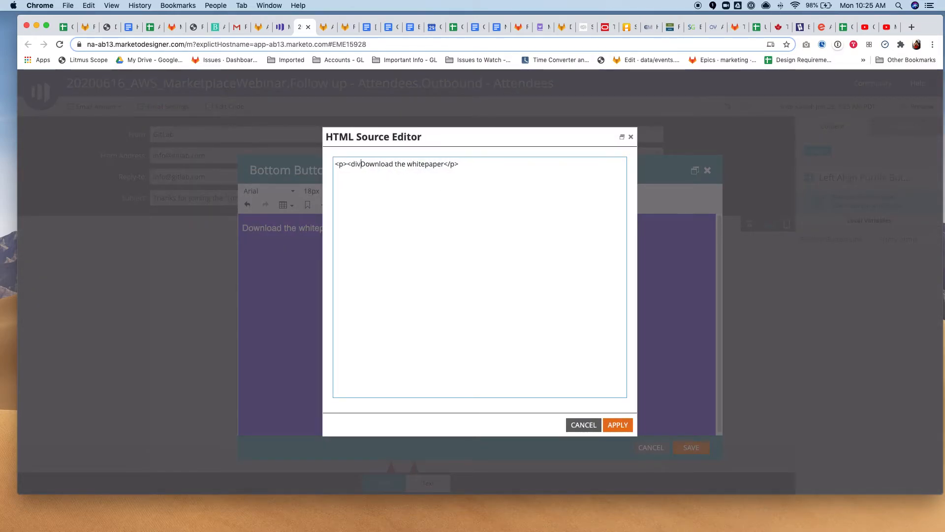
pyautogui.write('>')
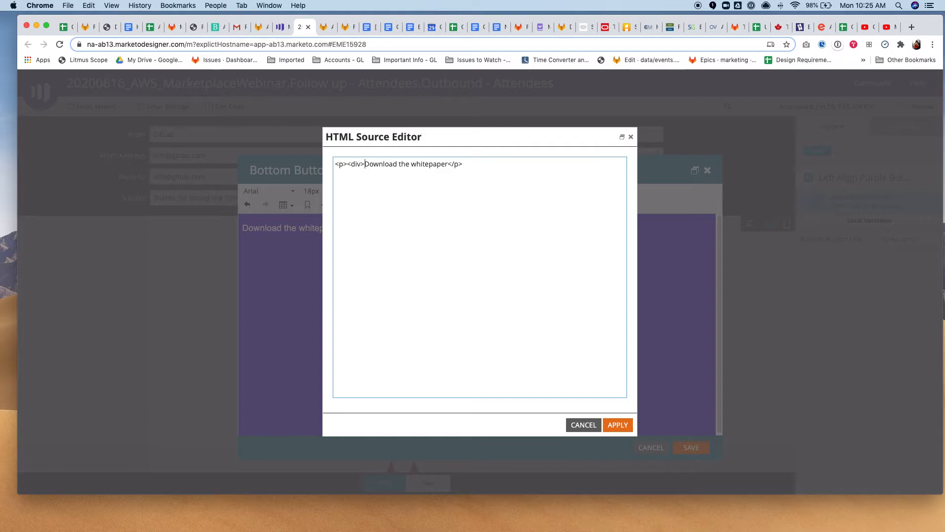
pyautogui.click(449, 166)
pyautogui.write('</div></')
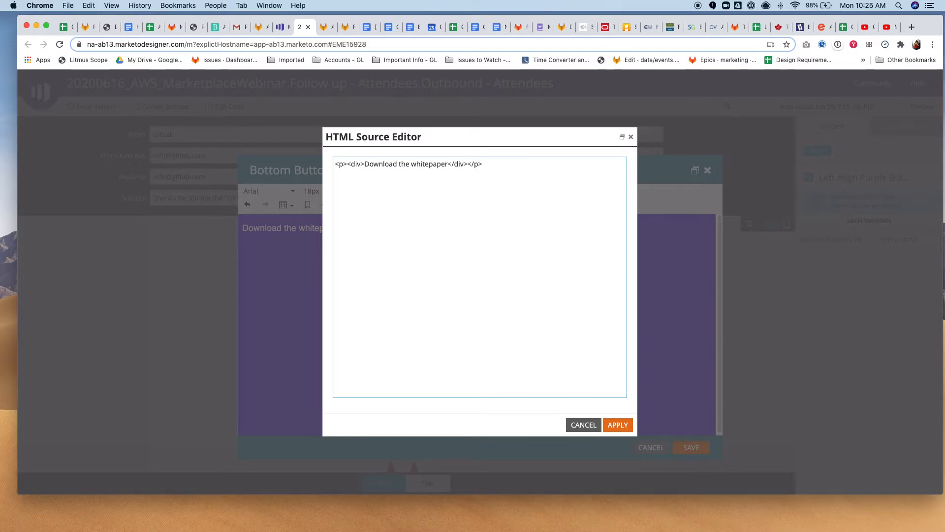
pyautogui.moveTo(347, 167); pyautogui.dragTo(363, 166)
pyautogui.moveTo(448, 165); pyautogui.dragTo(466, 165)
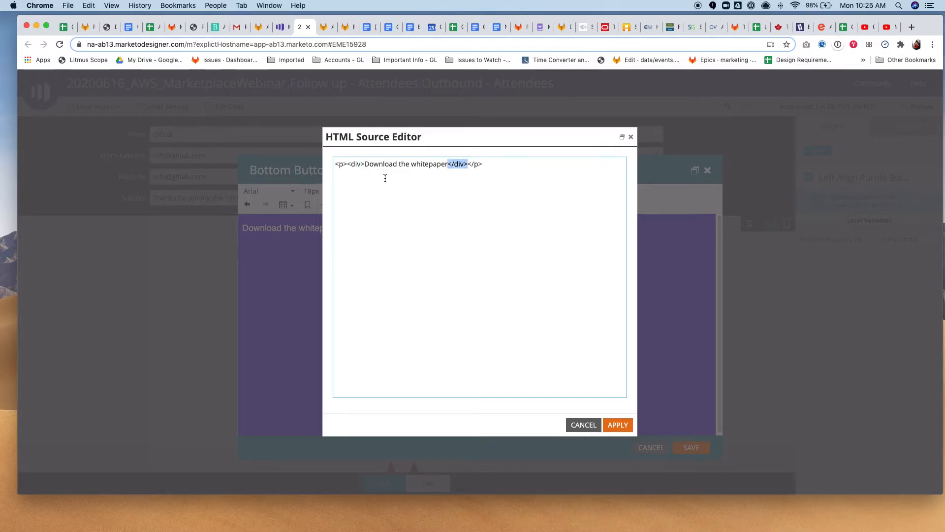
pyautogui.click(618, 424)
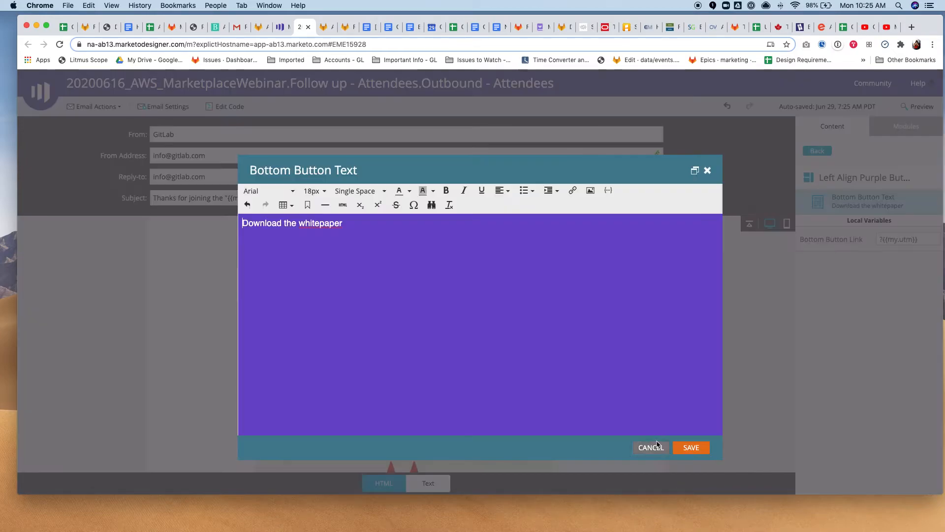
pyautogui.click(690, 447)
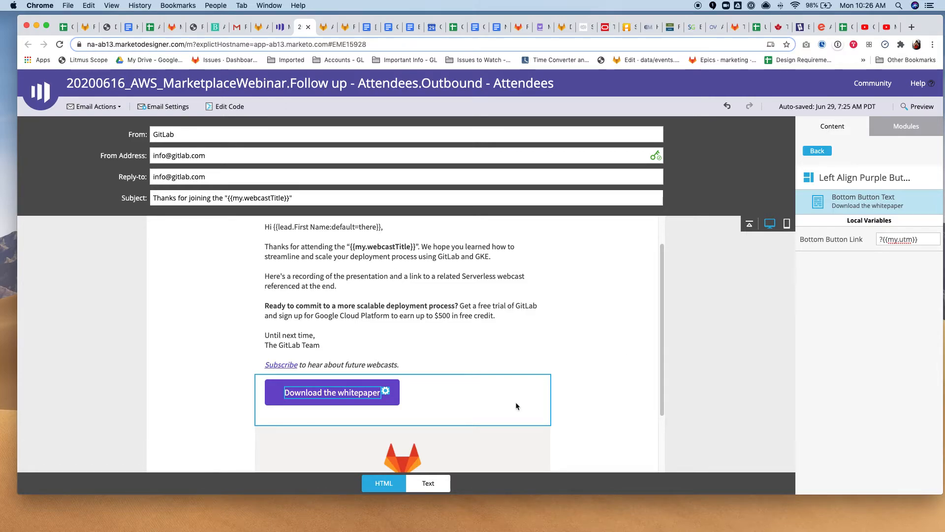
# In the email's text version, add a blank line before the "Ready to commit" paragraph, remove its leading space, and return to the HTML version
pyautogui.click(428, 483)
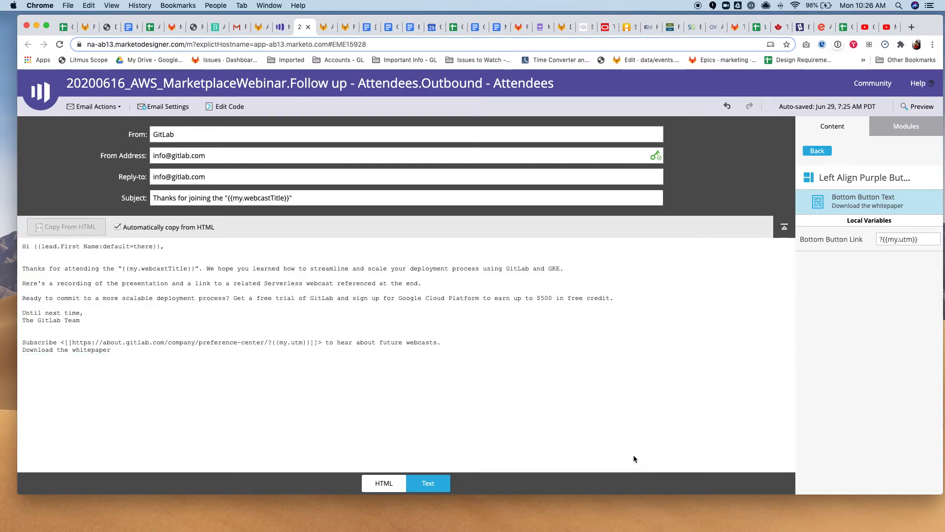
pyautogui.click(429, 284)
pyautogui.click(723, 249)
pyautogui.click(731, 253)
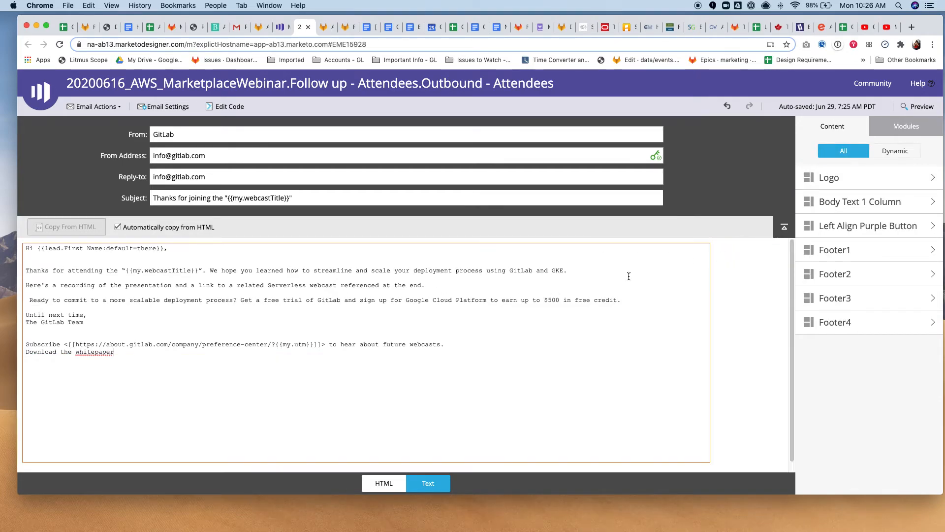
pyautogui.click(473, 293)
pyautogui.press('Return')
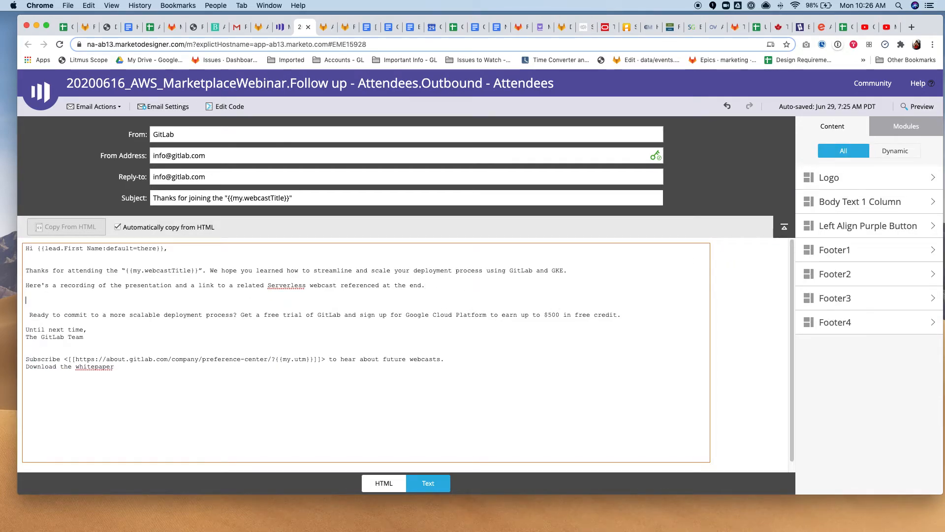
pyautogui.press('BackSpace')
pyautogui.click(26, 307)
pyautogui.press('Delete')
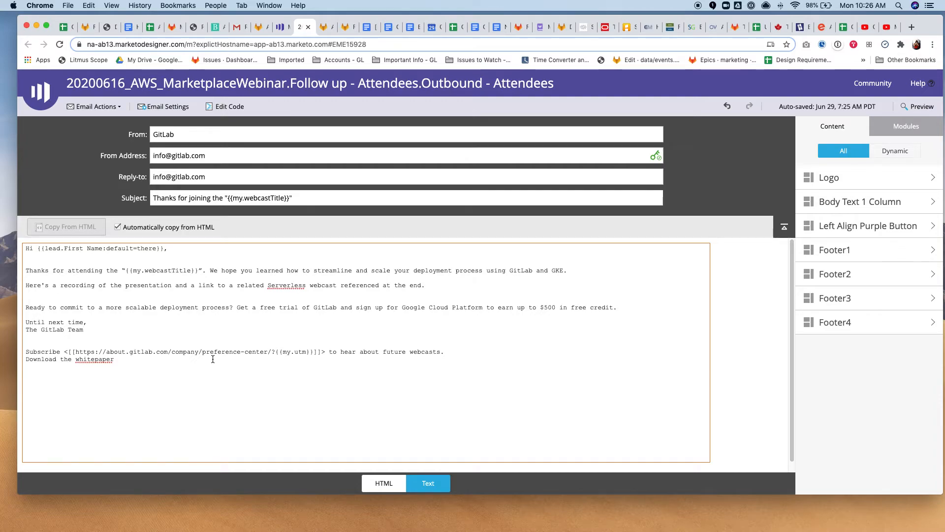
pyautogui.click(371, 487)
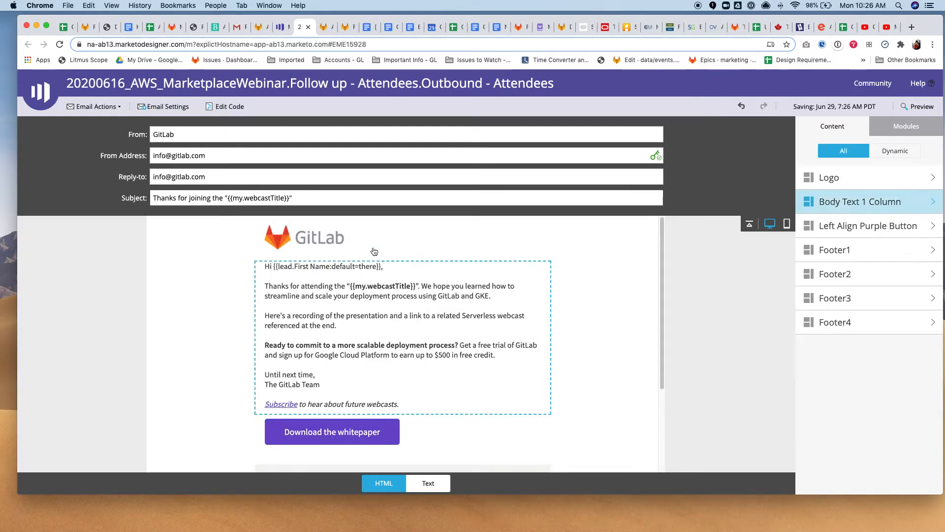
# Enable the preheader in the email's settings, select its text, and save the settings
pyautogui.click(144, 108)
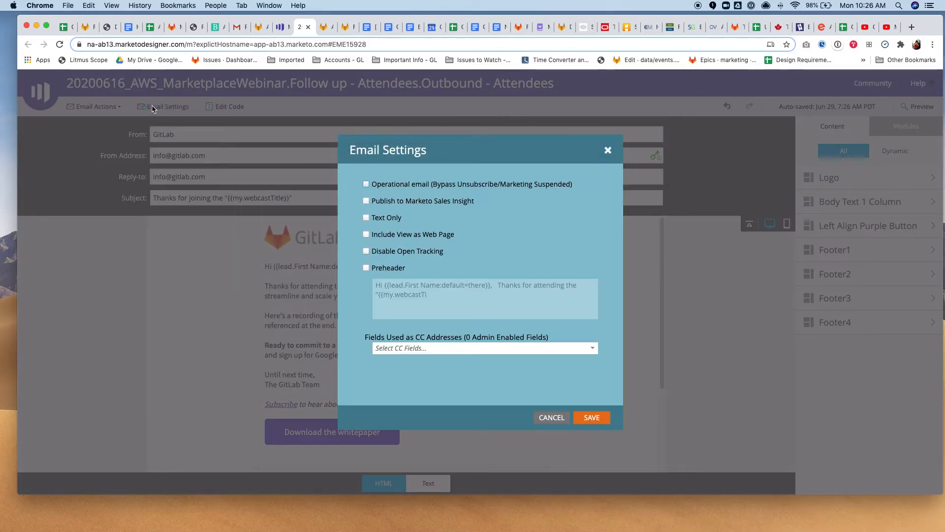
pyautogui.click(366, 268)
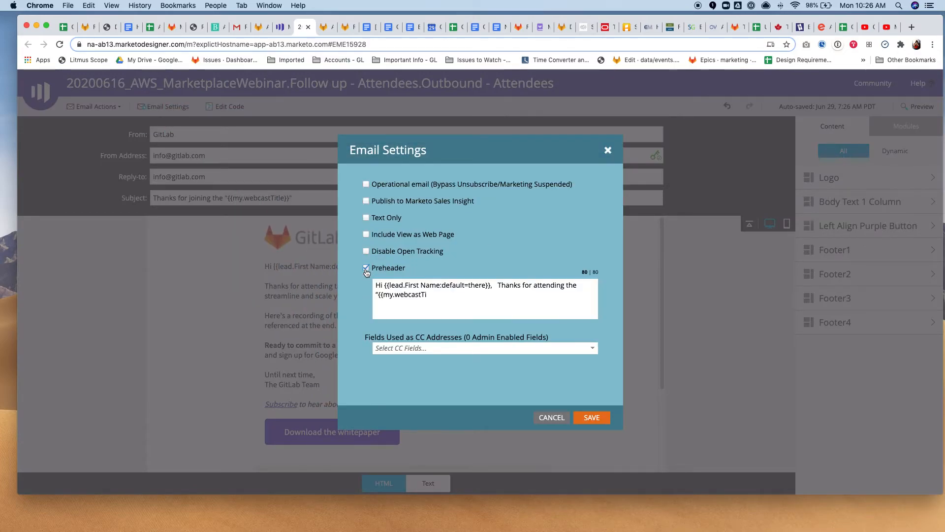
pyautogui.press('super+a')
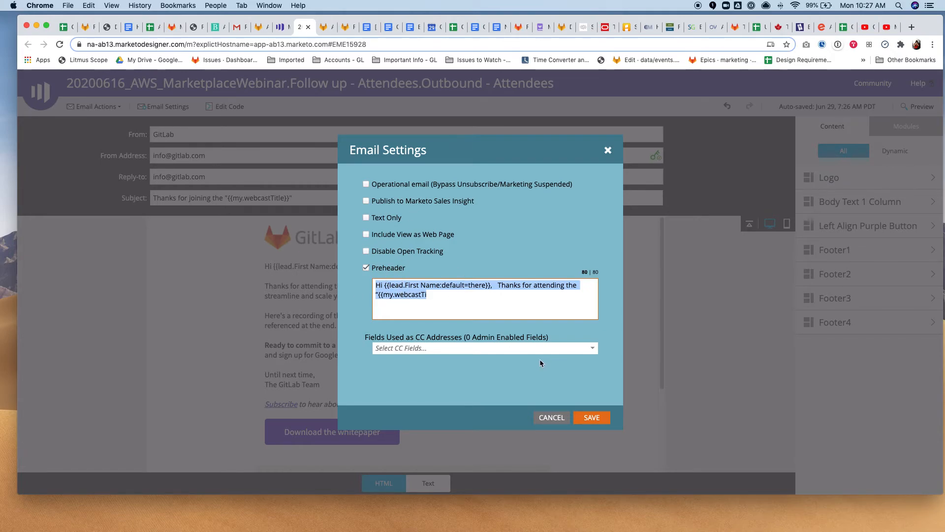
pyautogui.click(592, 417)
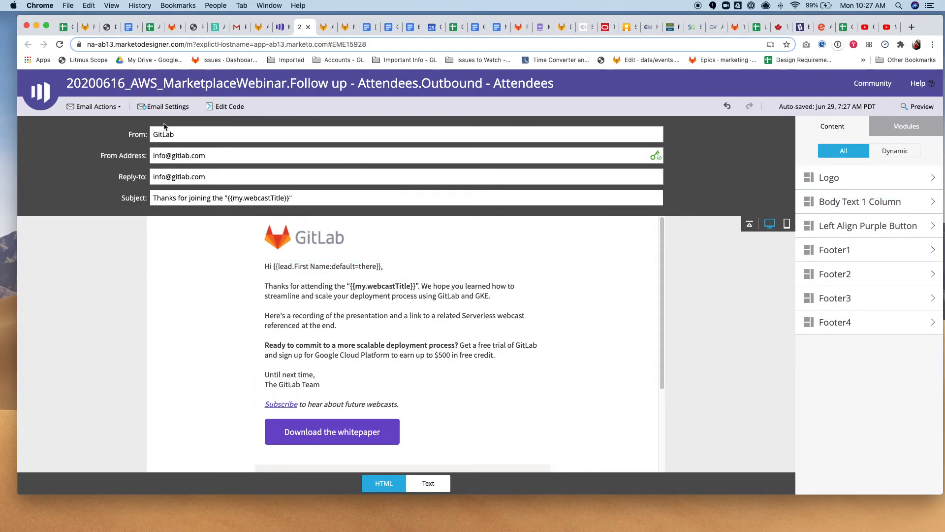
# Prepare a sample send of the email to previously used recipient addresses, trying a single recipient and a pair, and cancel it without sending
pyautogui.click(104, 106)
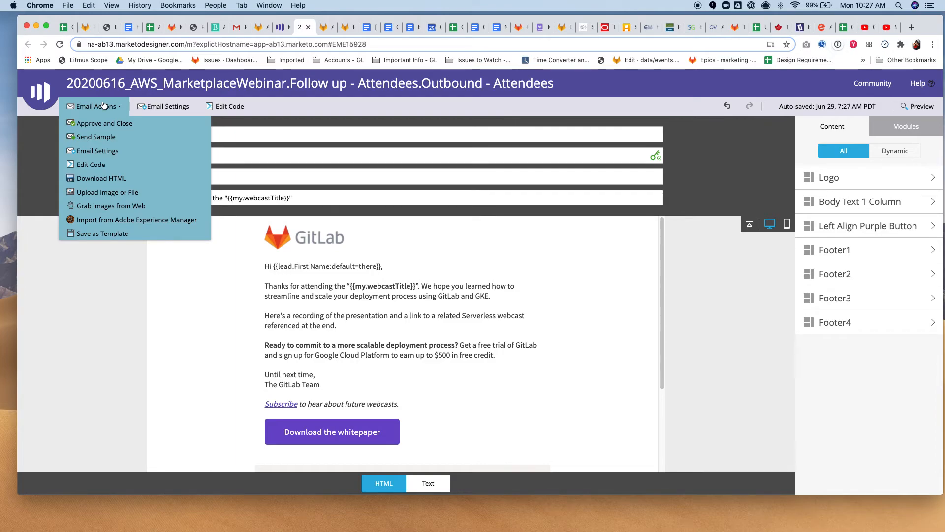
pyautogui.click(105, 139)
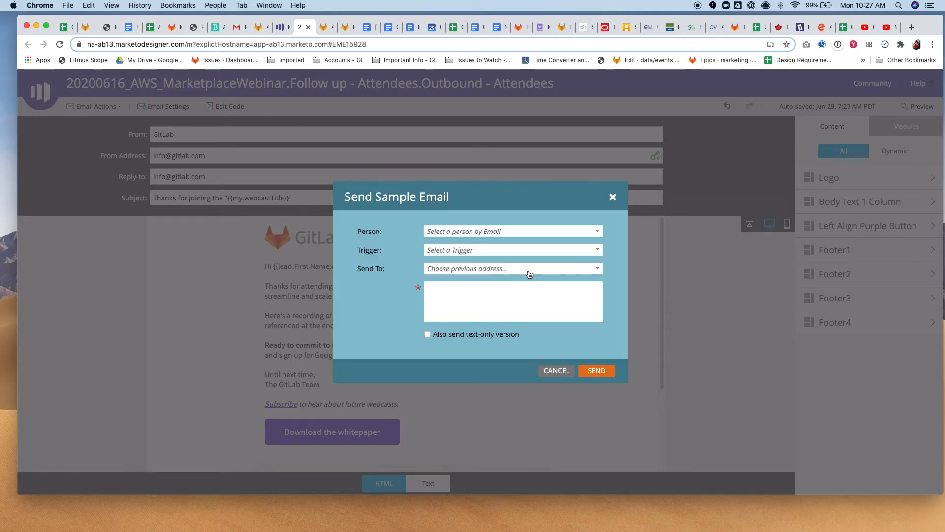
pyautogui.click(598, 270)
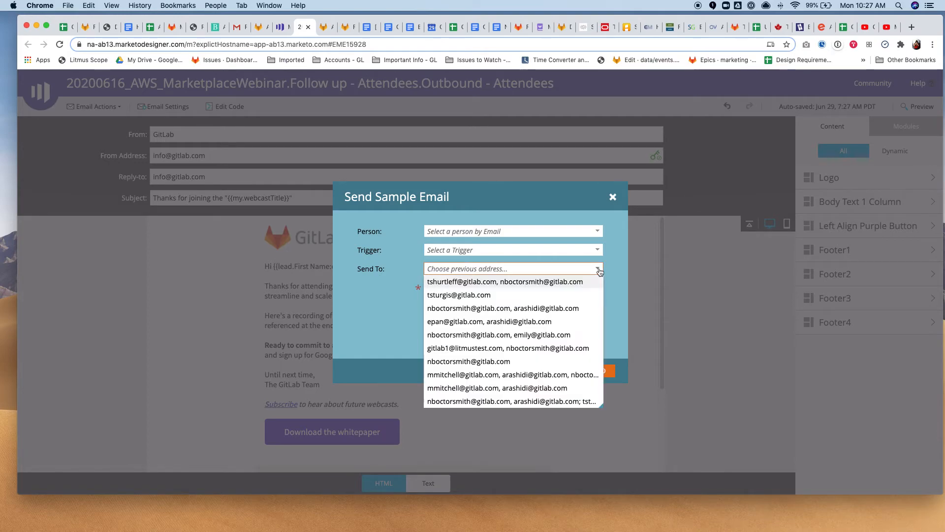
pyautogui.click(524, 294)
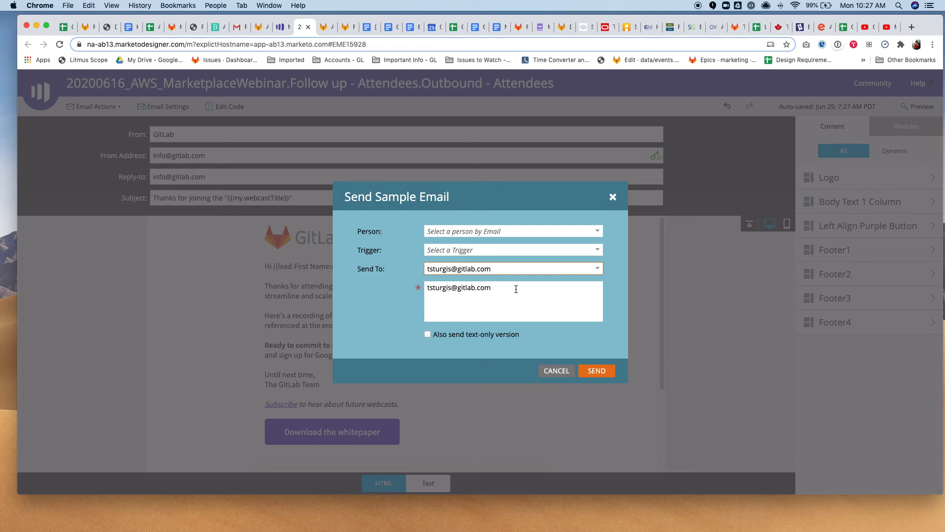
pyautogui.click(597, 269)
pyautogui.click(543, 309)
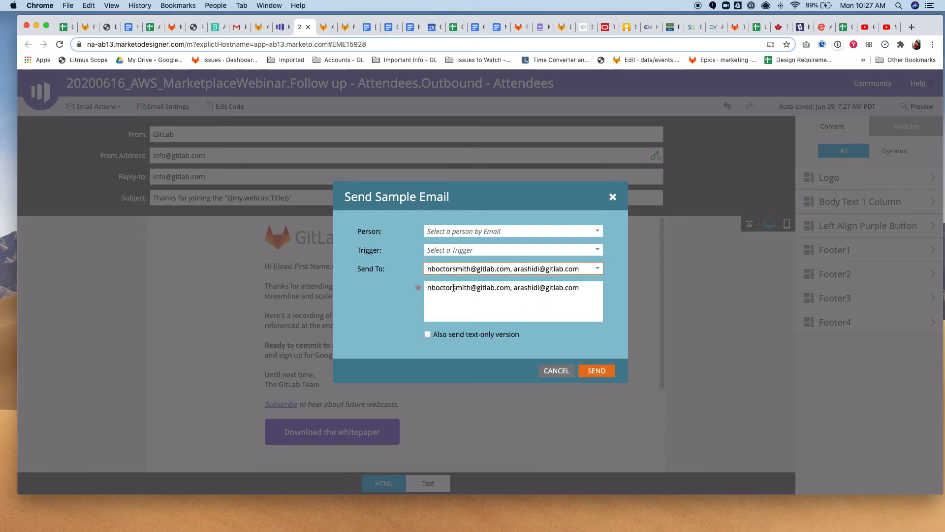
pyautogui.click(583, 293)
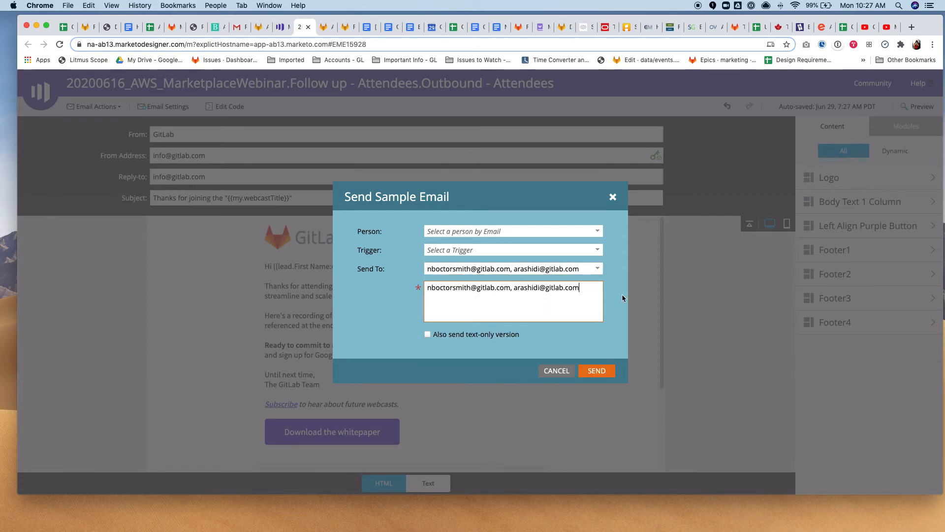
pyautogui.click(511, 299)
pyautogui.click(557, 371)
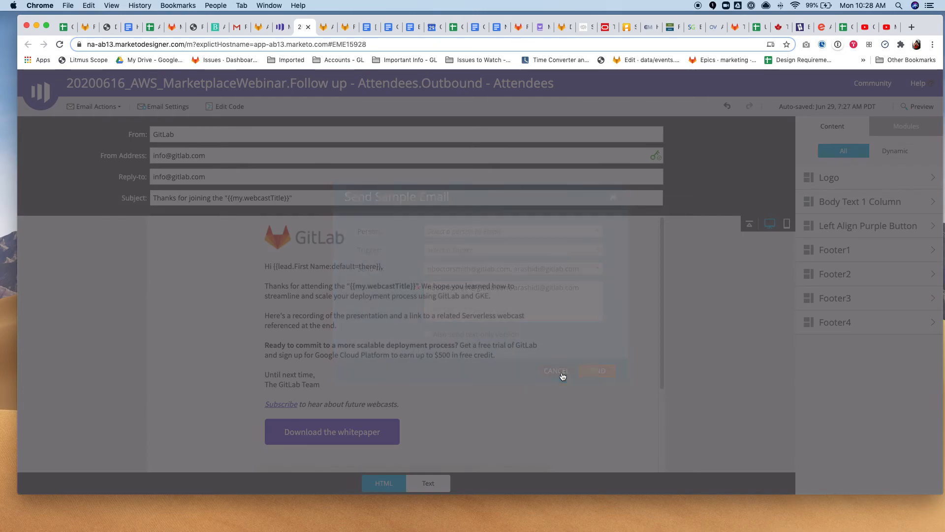
# Approve and close the Outbound - Attendees email, and return to the AWS Marketplace webinar program in Marketo
pyautogui.click(98, 106)
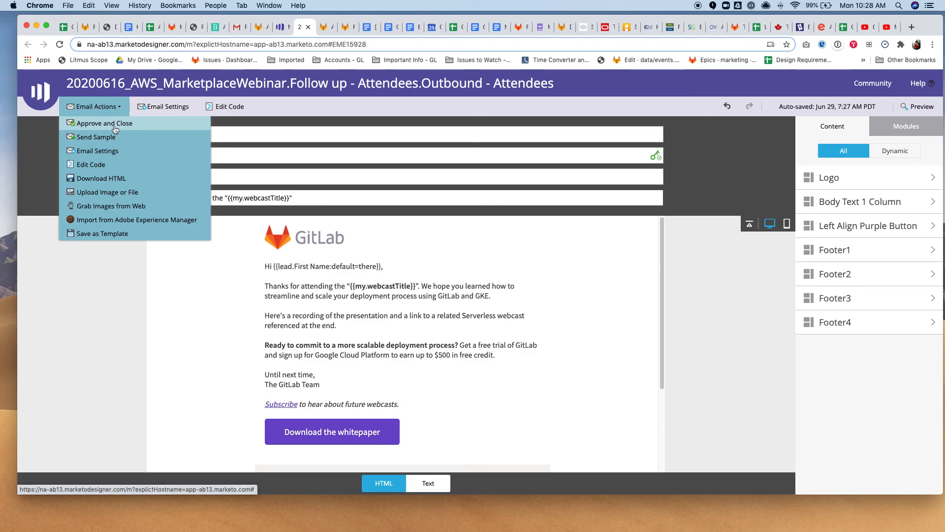
pyautogui.click(141, 128)
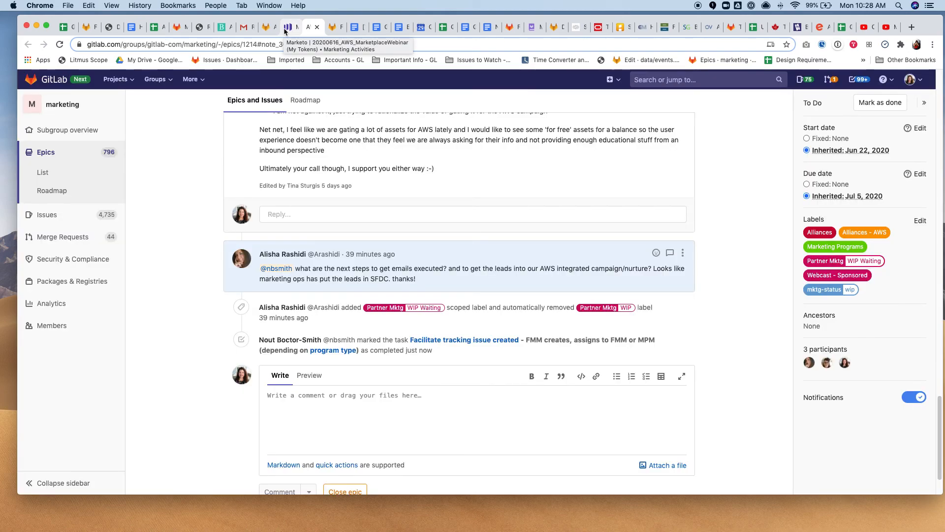
pyautogui.click(290, 28)
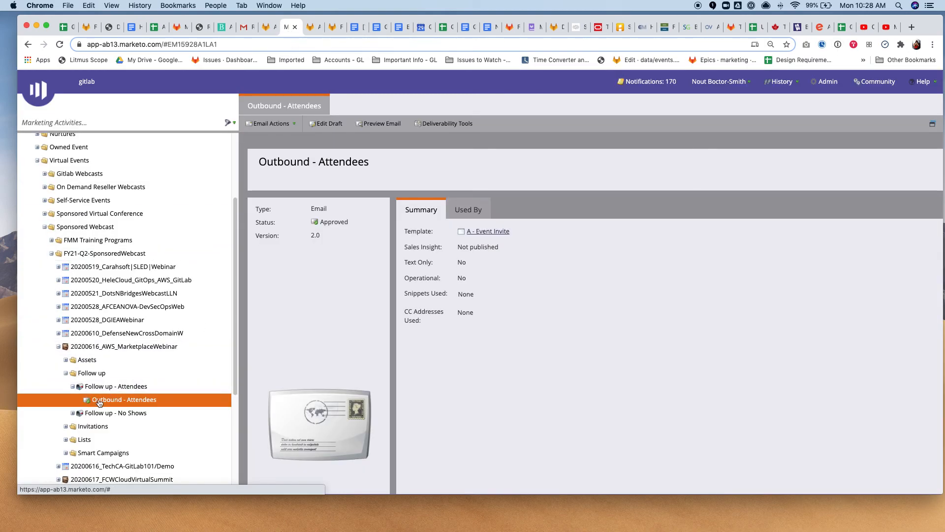